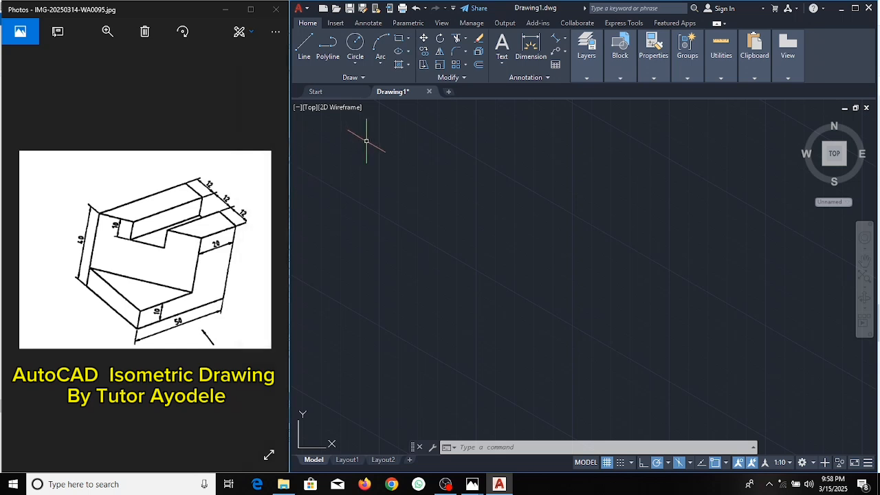
Set the drawing units' insertion scale to Centimeters, keeping decimal lengths and decimal degrees at 0.0 precision
{"action": "left_click", "coordinate": [482, 447]}
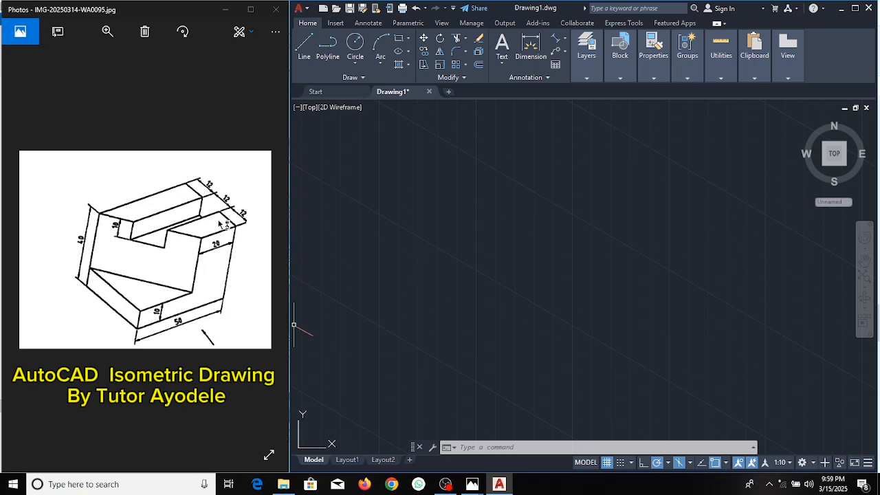
{"action": "left_click", "coordinate": [502, 447]}
{"action": "type", "text": "UNITS"}
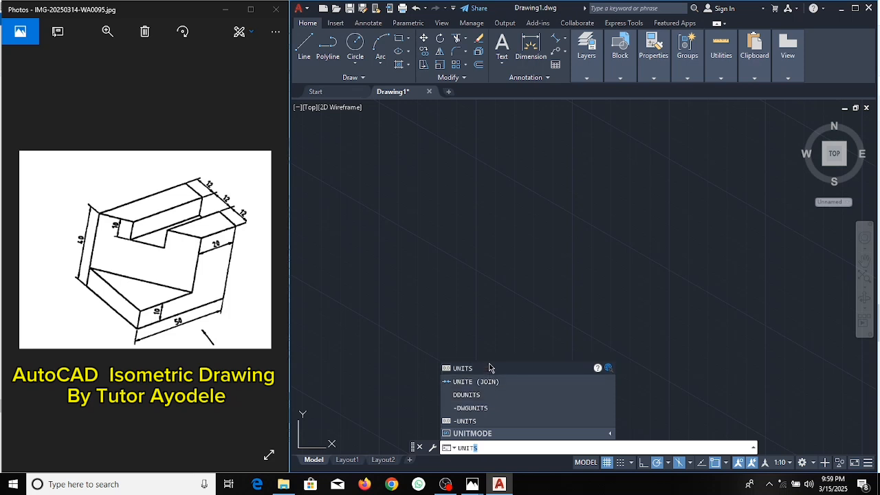
{"action": "left_click", "coordinate": [490, 369]}
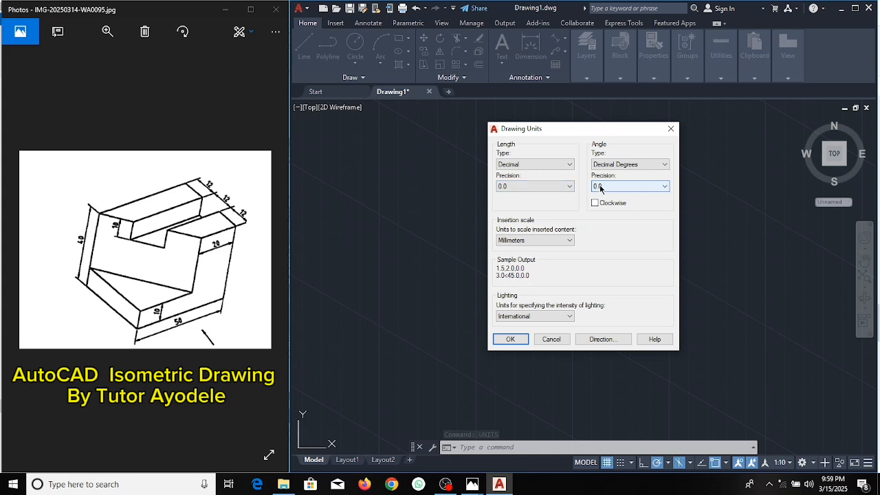
{"action": "left_click", "coordinate": [548, 240]}
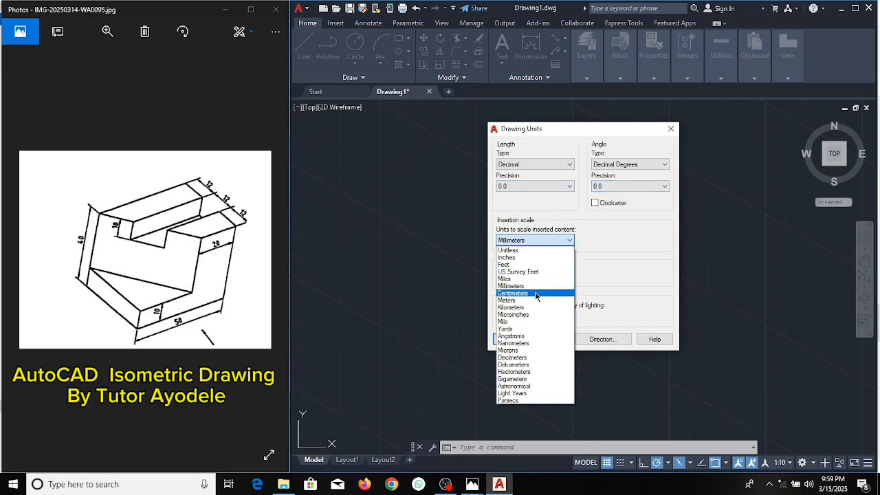
{"action": "left_click", "coordinate": [536, 294]}
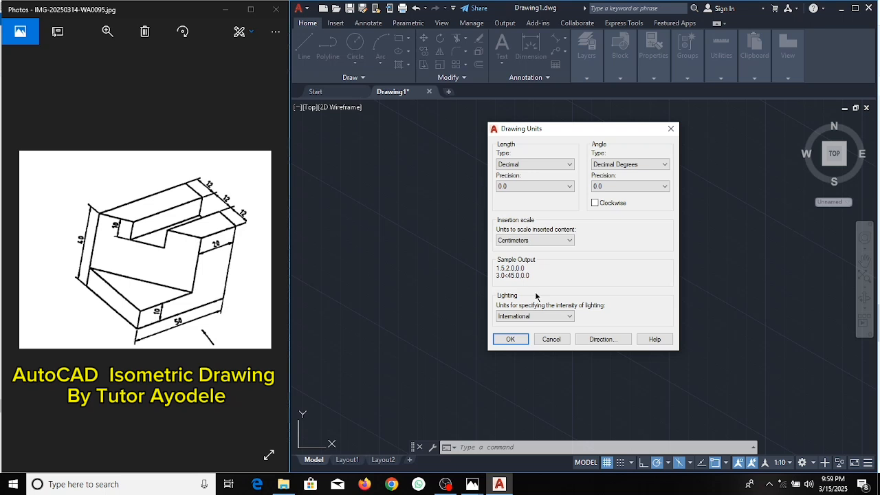
{"action": "left_click", "coordinate": [510, 339]}
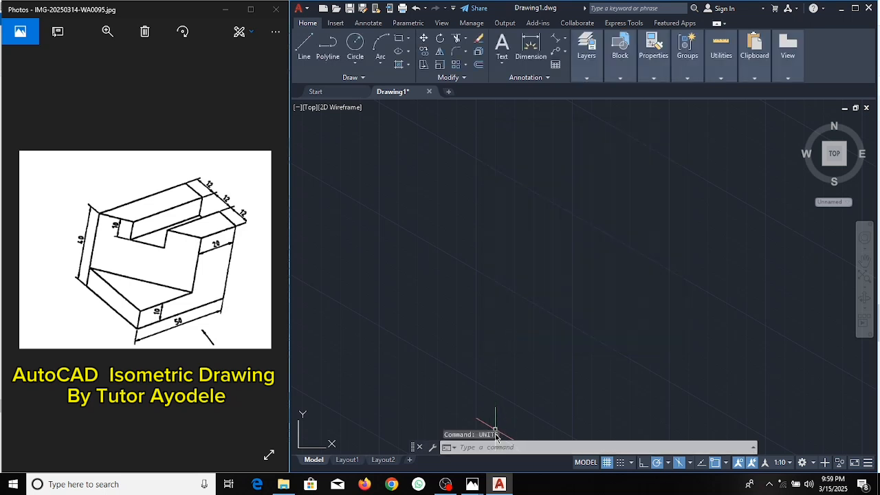
Run LIMITS for model space, accepting the default lower left corner 0.0,0.0 and upper right corner 12.0,127.0
{"action": "left_click", "coordinate": [493, 447]}
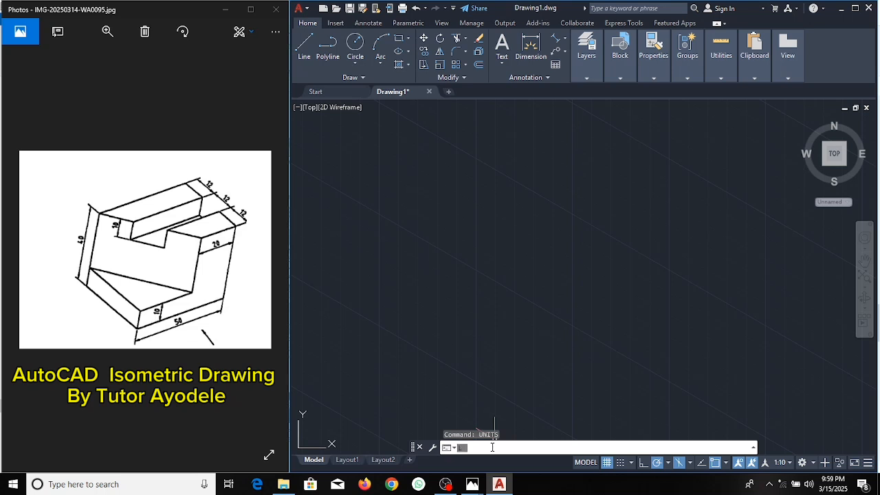
{"action": "type", "text": "LIMITS"}
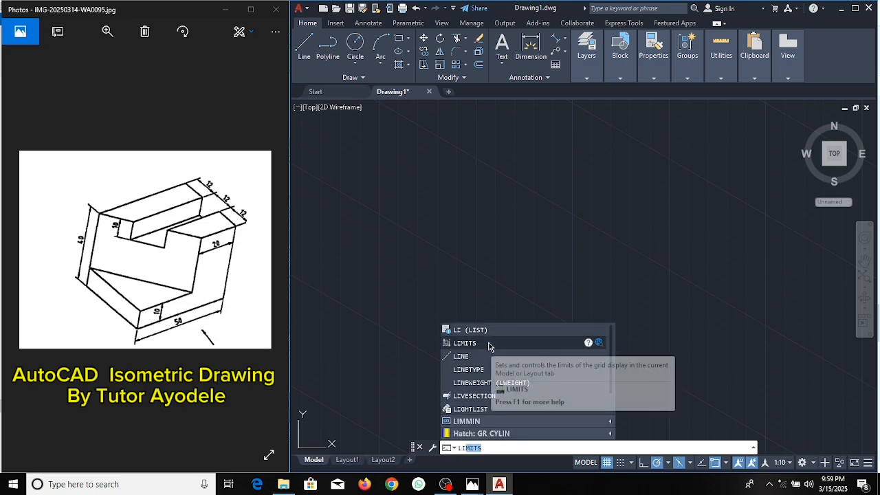
{"action": "left_click", "coordinate": [492, 343]}
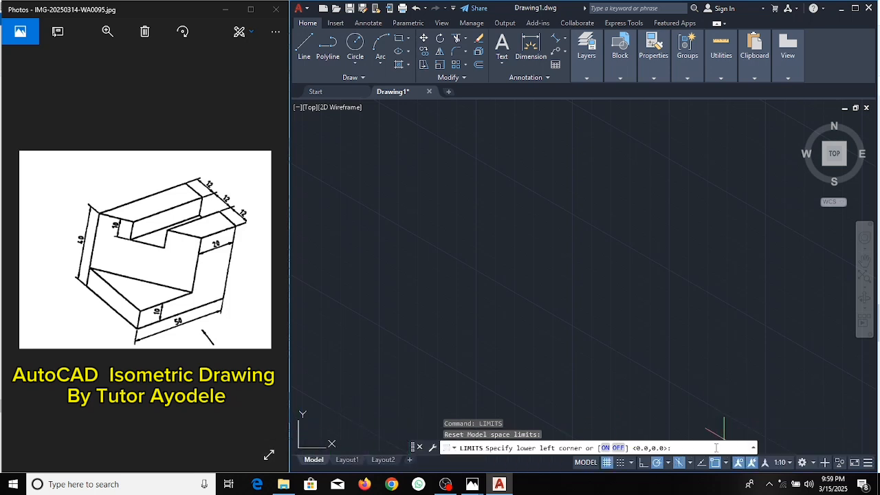
{"action": "key", "text": "Return"}
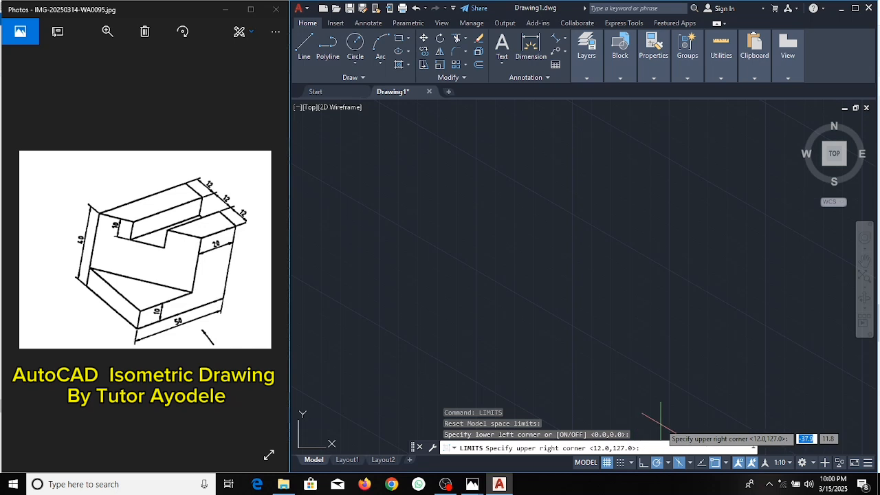
{"action": "key", "text": "Return"}
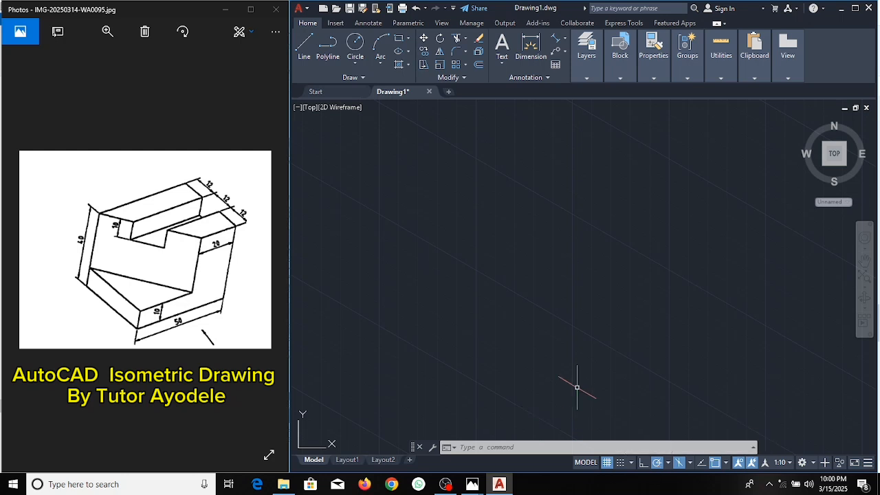
Draw the left face's 36-unit base edge at 150° from the front bottom corner, continued by a 40-unit vertical edge upward
{"action": "left_click", "coordinate": [303, 46]}
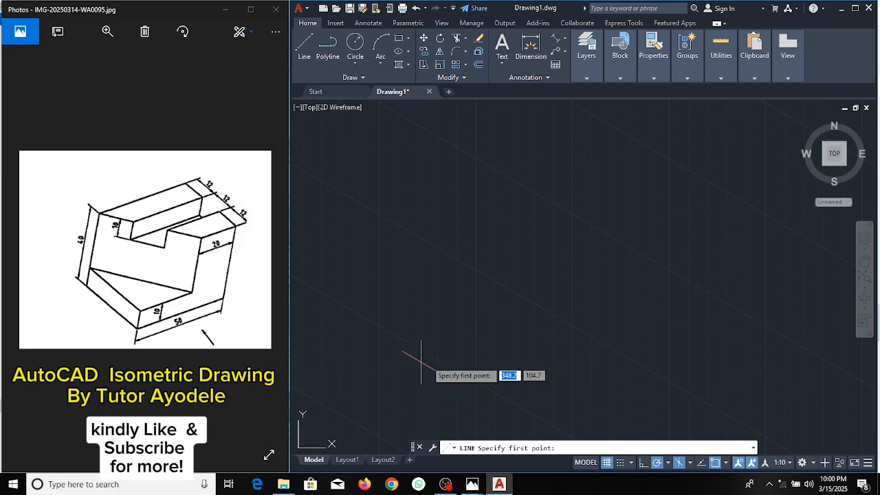
{"action": "left_click", "coordinate": [533, 416]}
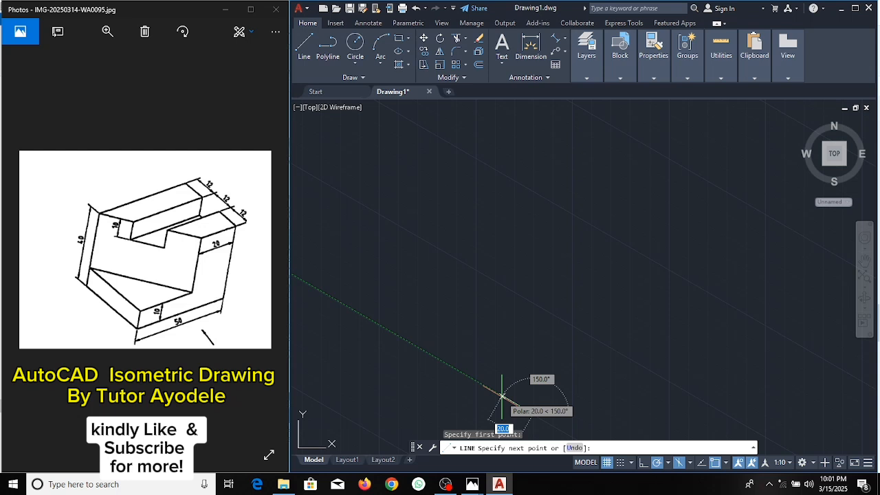
{"action": "type", "text": "36"}
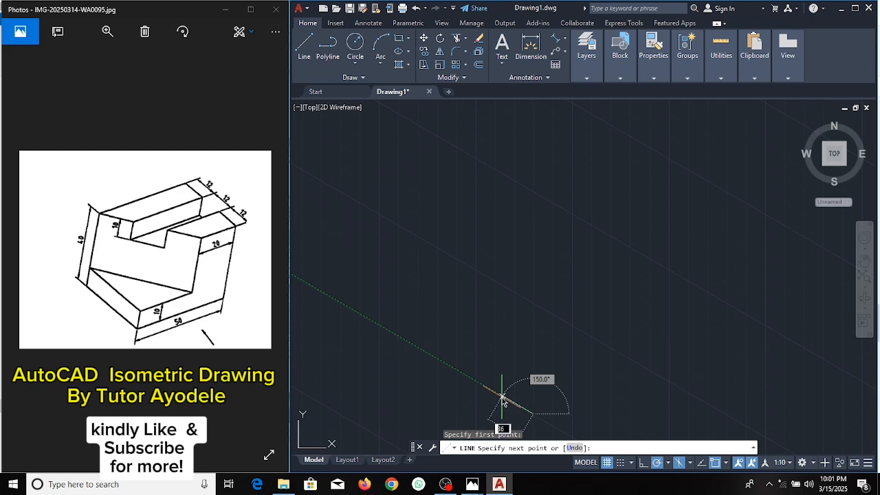
{"action": "key", "text": "Return"}
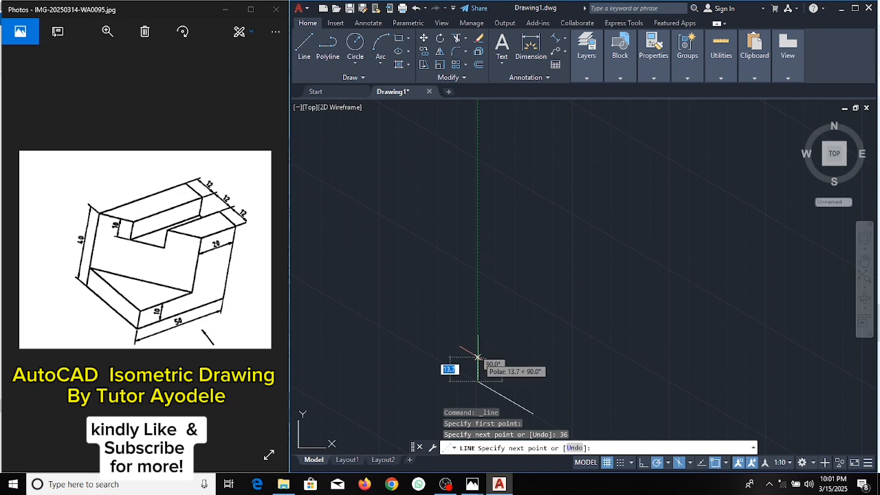
{"action": "type", "text": "40"}
{"action": "key", "text": "Return"}
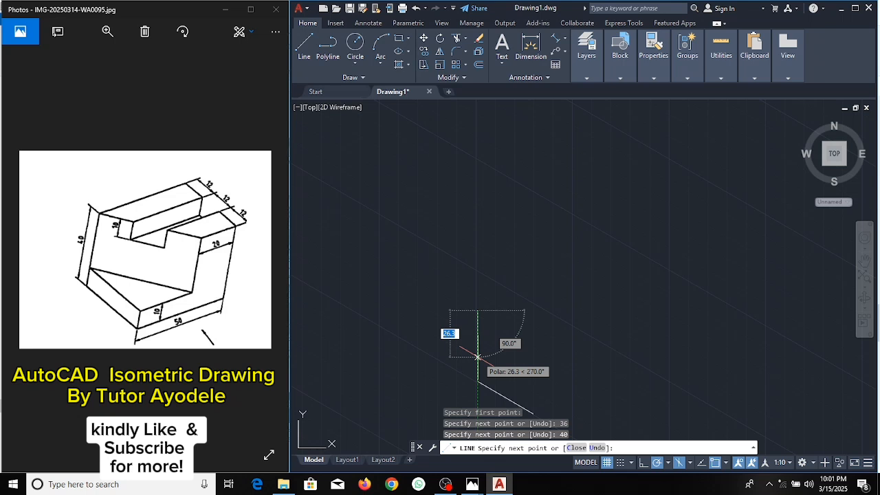
{"action": "key", "text": "Return"}
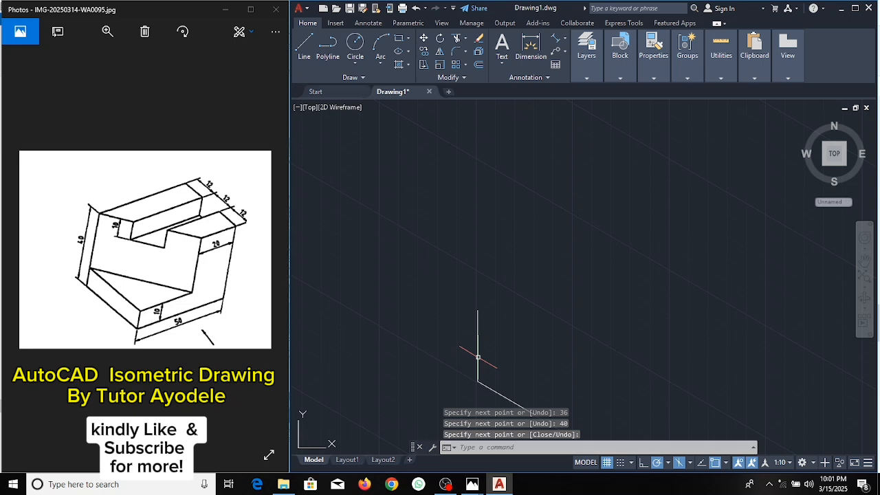
{"action": "left_click", "coordinate": [583, 378]}
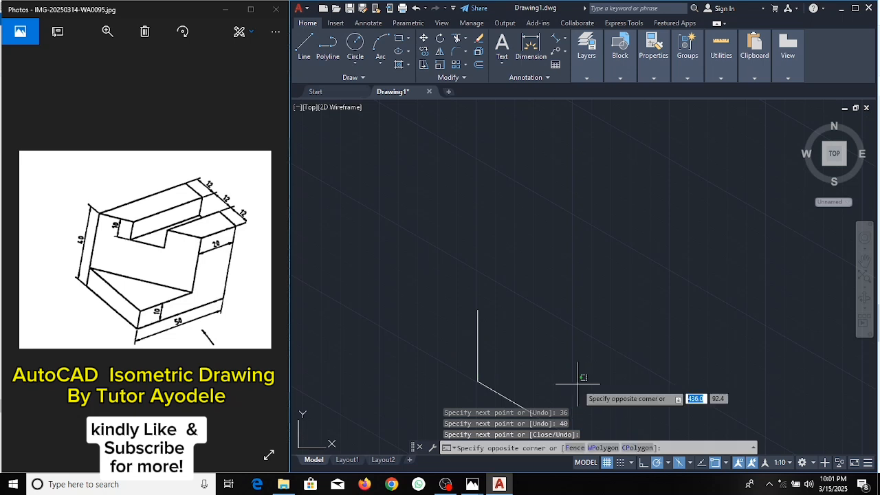
{"action": "left_click", "coordinate": [578, 384]}
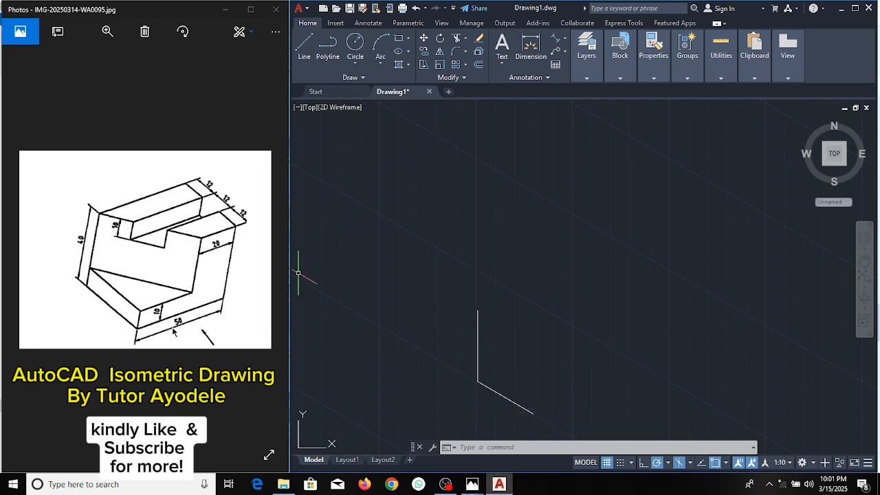
From the front bottom corner, draw a 50-unit base edge at 30° and a 40-unit vertical edge up from its end
{"action": "left_click", "coordinate": [306, 44]}
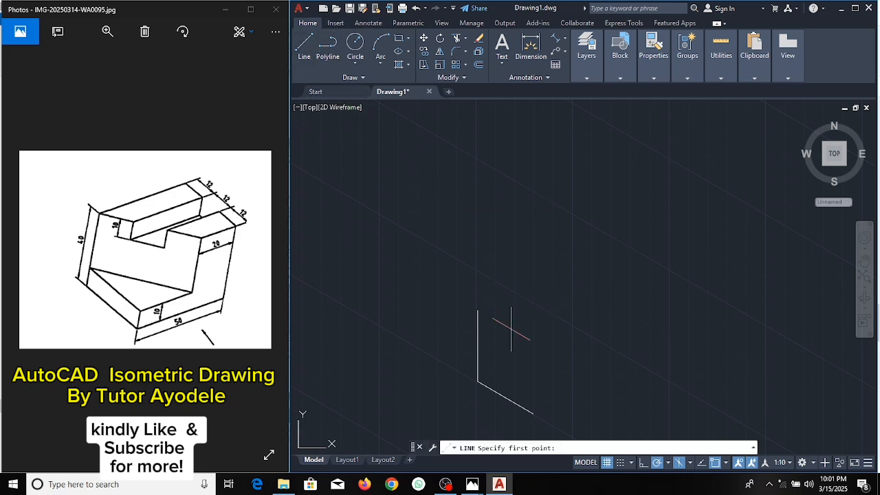
{"action": "left_click", "coordinate": [533, 413]}
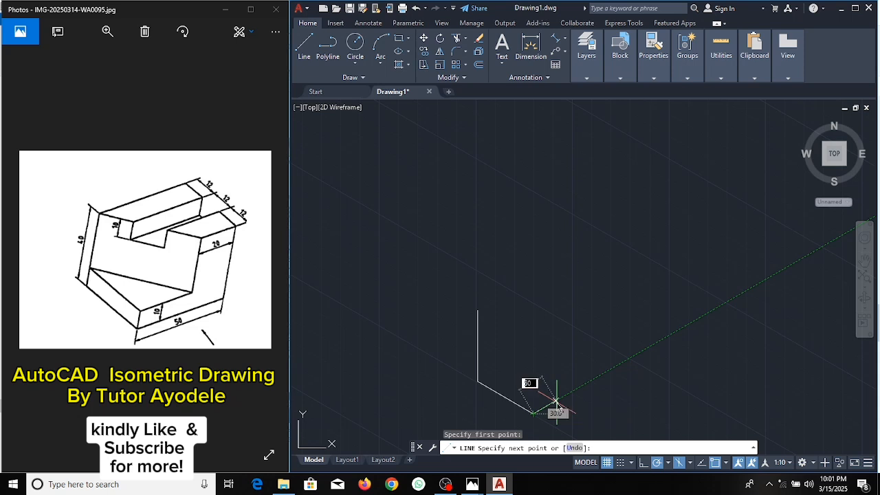
{"action": "type", "text": "50"}
{"action": "key", "text": "Return"}
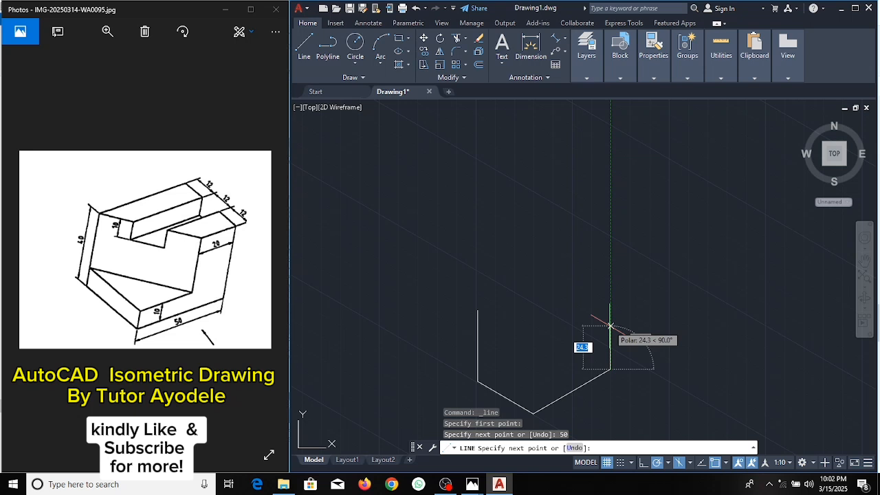
{"action": "type", "text": "0"}
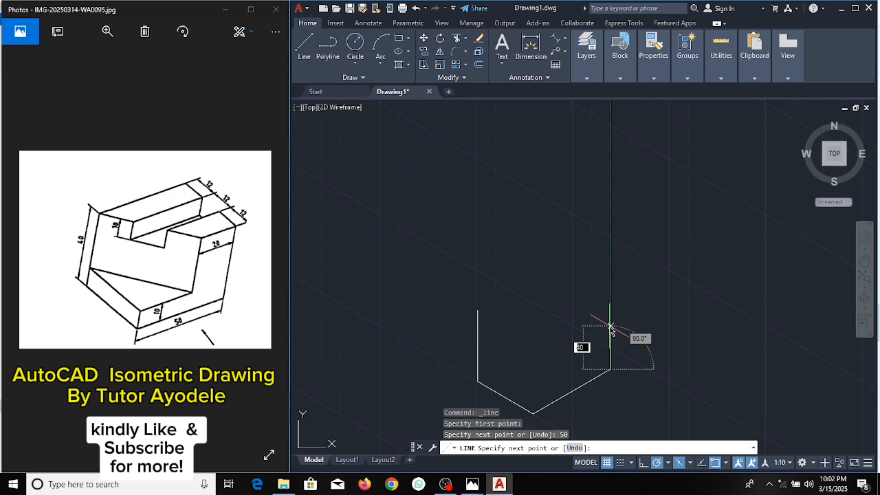
{"action": "key", "text": "Return"}
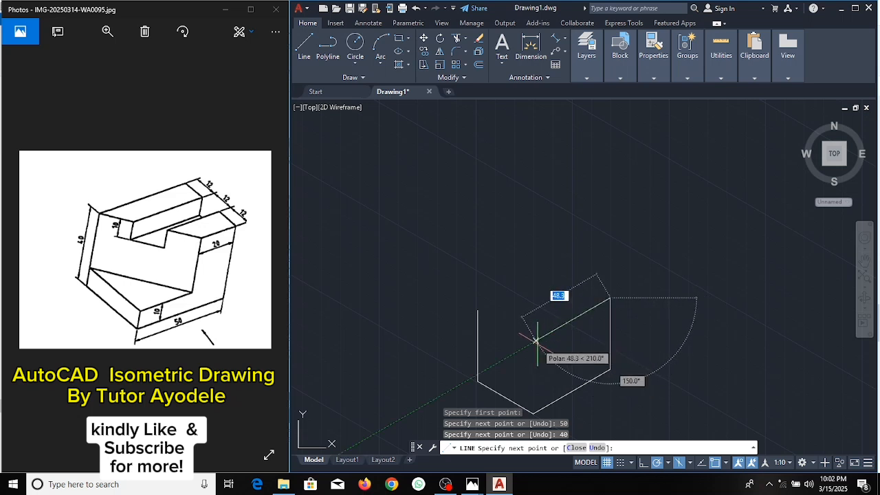
Continue with a 50-unit top edge back at 210° and join it to the upper end of the left vertical edge
{"action": "type", "text": "5"}
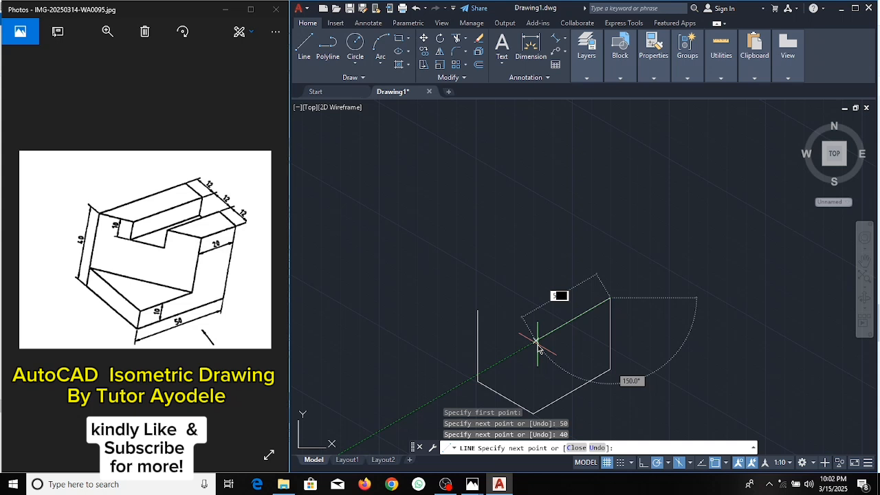
{"action": "type", "text": "0"}
{"action": "key", "text": "Return"}
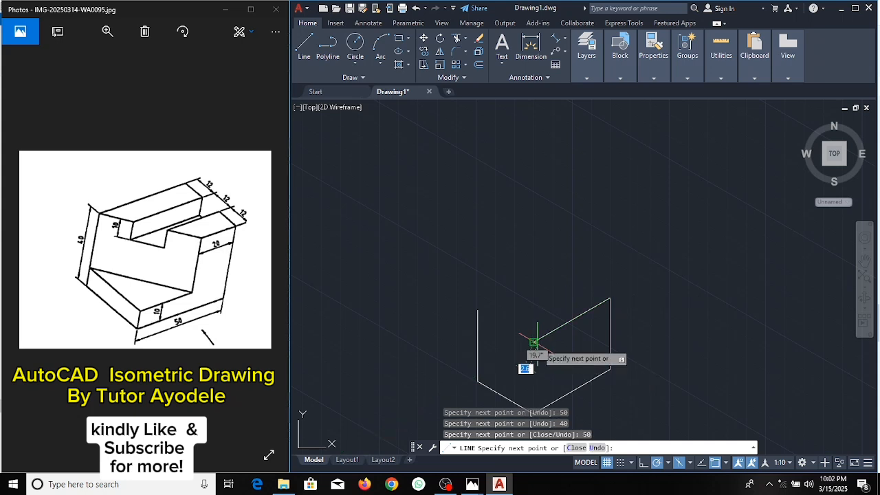
{"action": "left_click", "coordinate": [478, 311]}
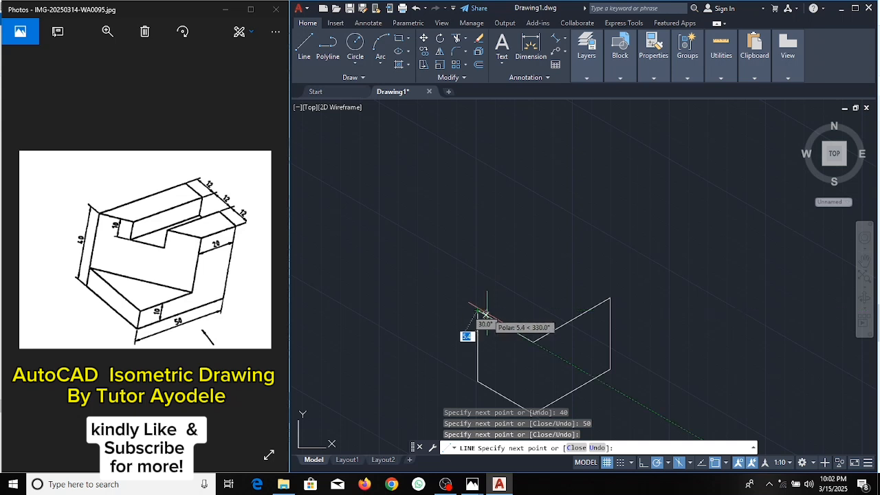
{"action": "key", "text": "Return"}
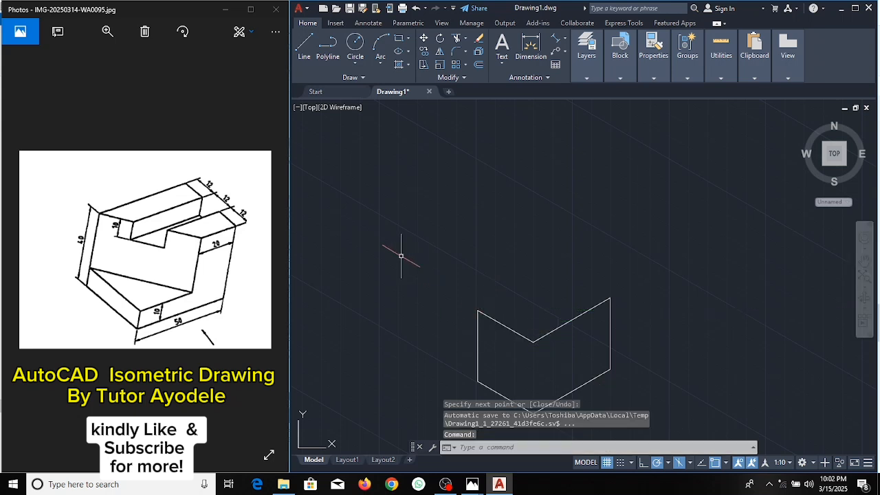
From the front bottom corner, draw lines 10 units up, 30 units at 30°, and vertically up to the right face's top edge
{"action": "left_click", "coordinate": [306, 48]}
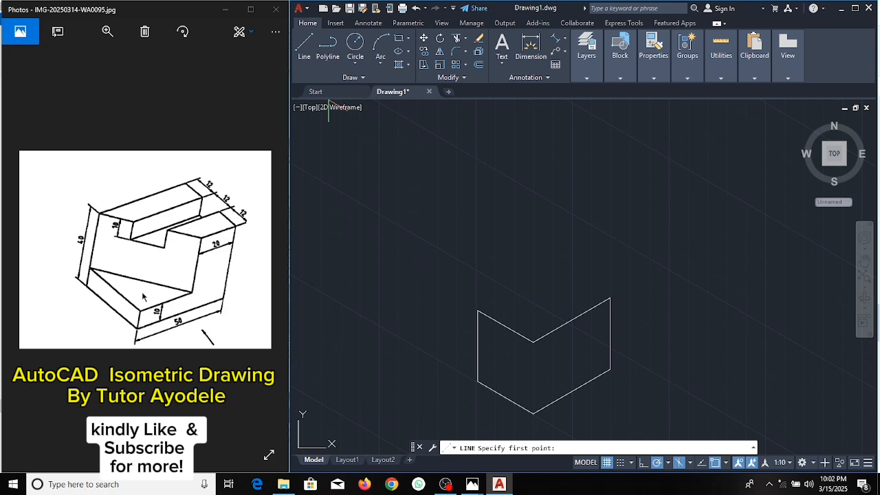
{"action": "left_click", "coordinate": [534, 413]}
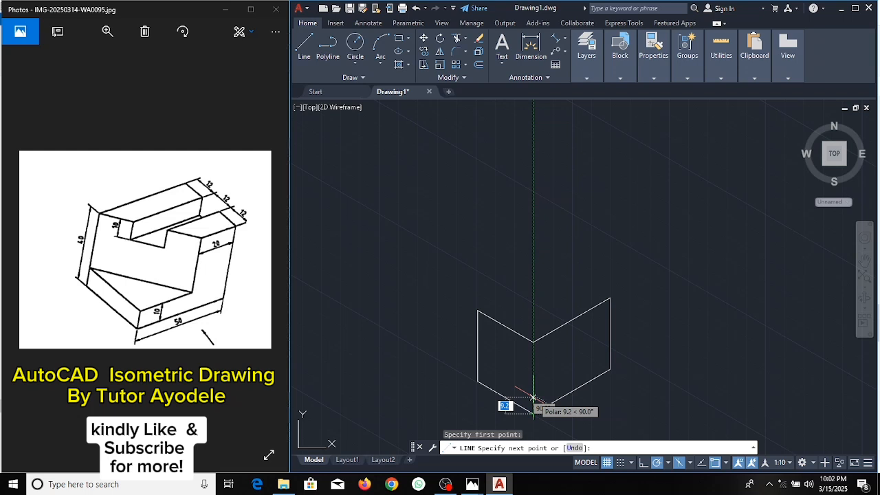
{"action": "type", "text": "10"}
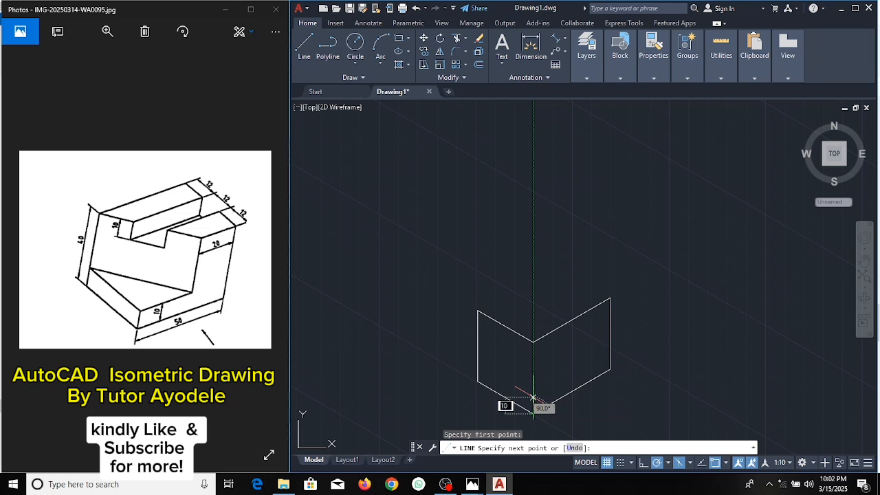
{"action": "key", "text": "Return"}
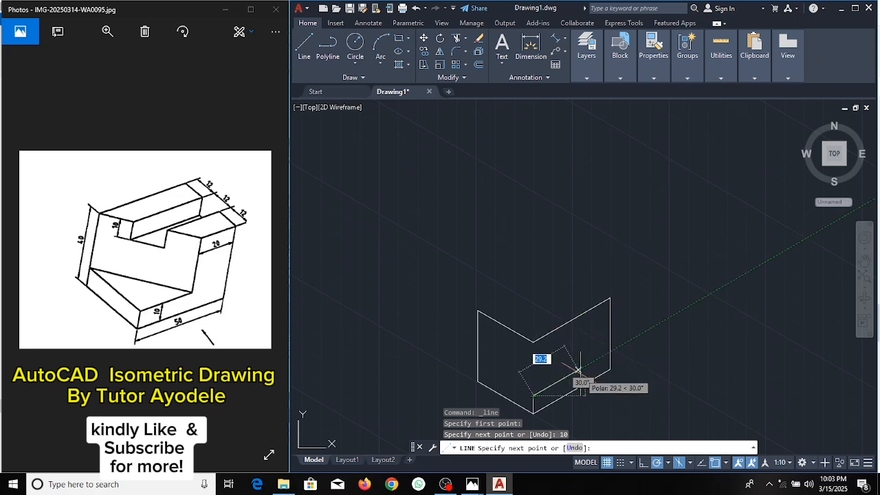
{"action": "type", "text": "30"}
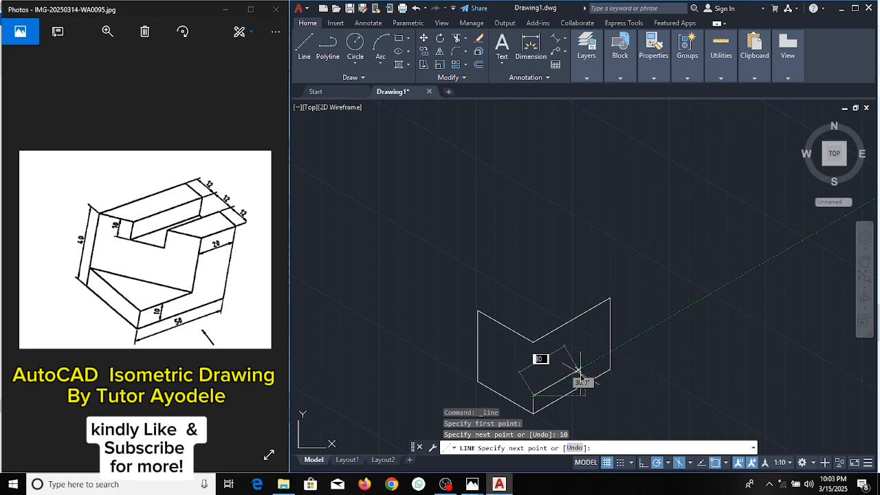
{"action": "key", "text": "Return"}
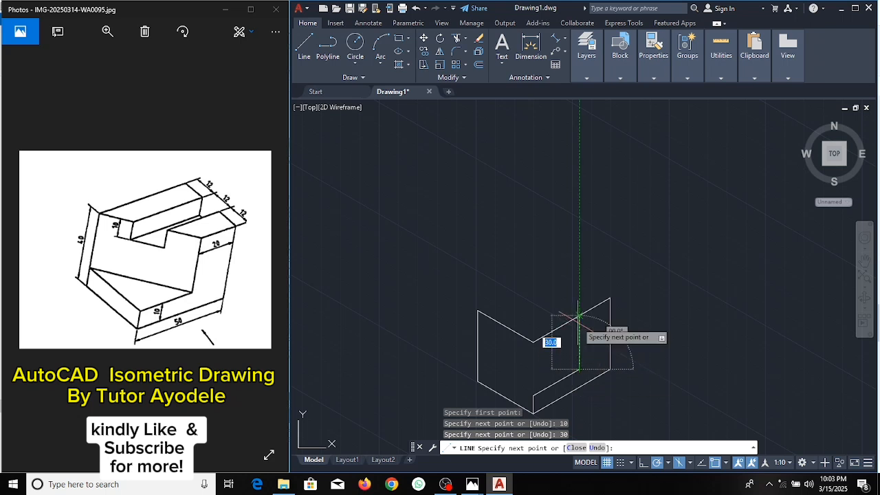
{"action": "left_click", "coordinate": [579, 316]}
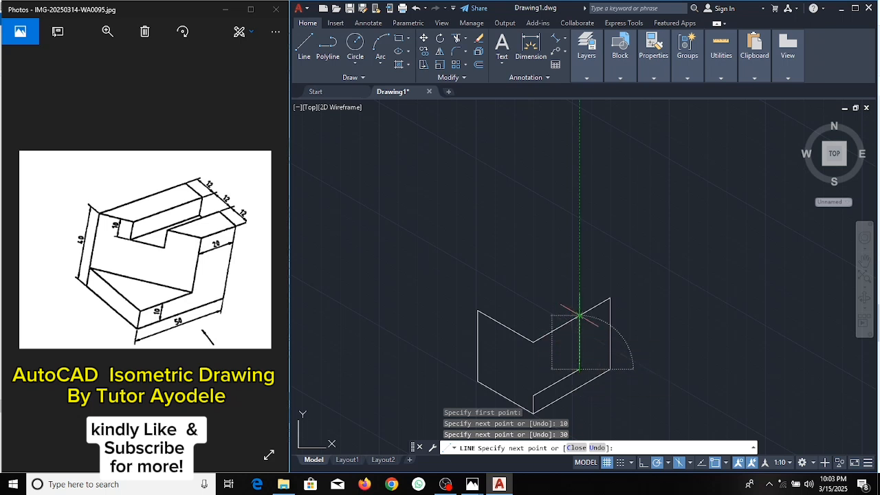
Complete the top face with a 36-unit edge at 150° from the right face's upper outer corner, joined to the left vertical edge's upper end
{"action": "key", "text": "Return"}
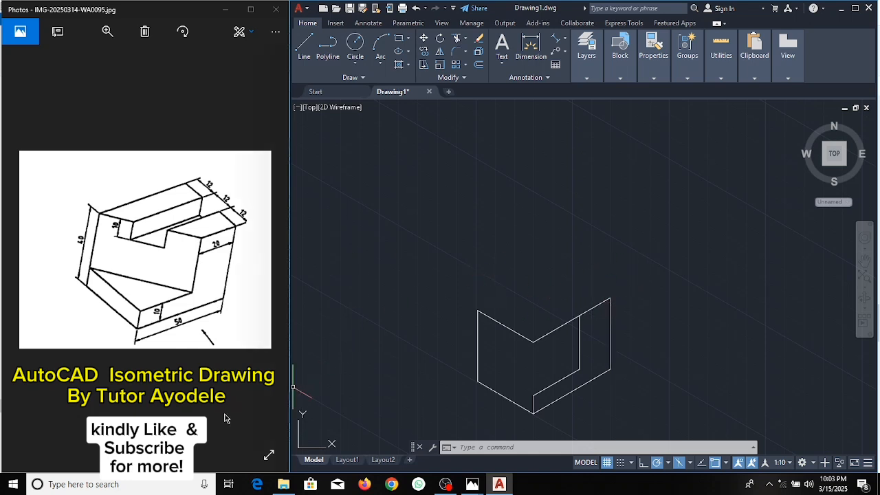
{"action": "left_click", "coordinate": [307, 54]}
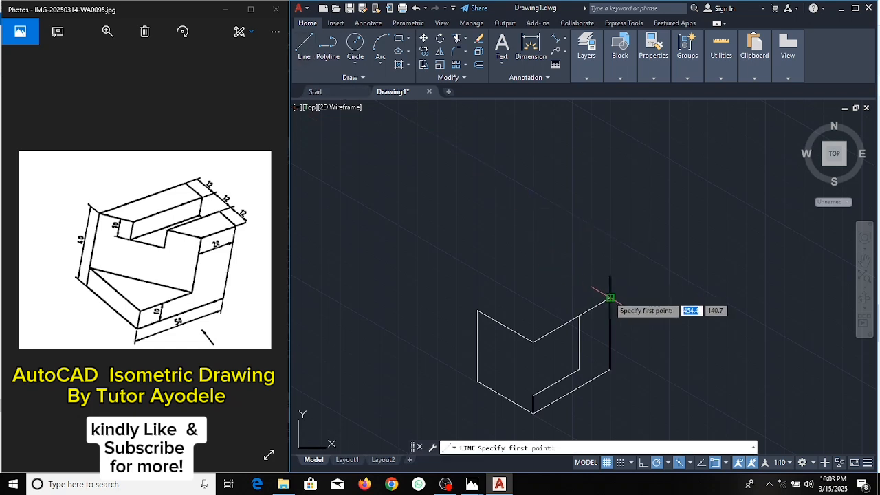
{"action": "left_click", "coordinate": [610, 297]}
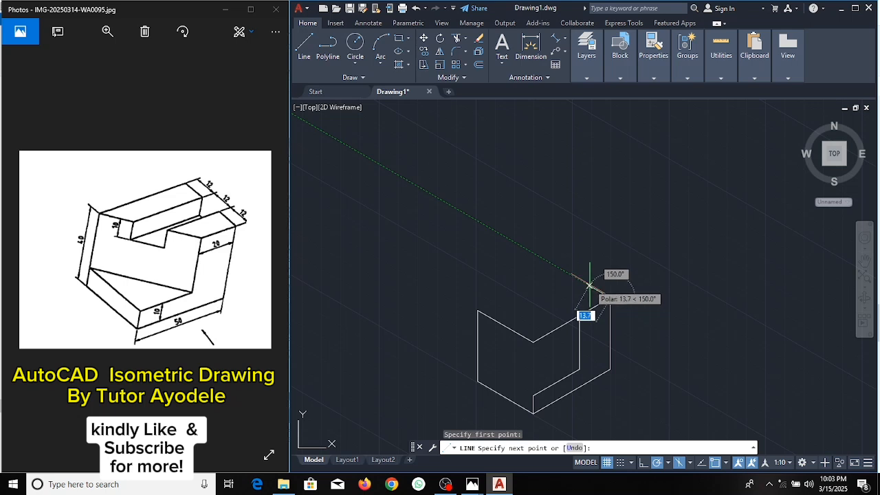
{"action": "type", "text": "36"}
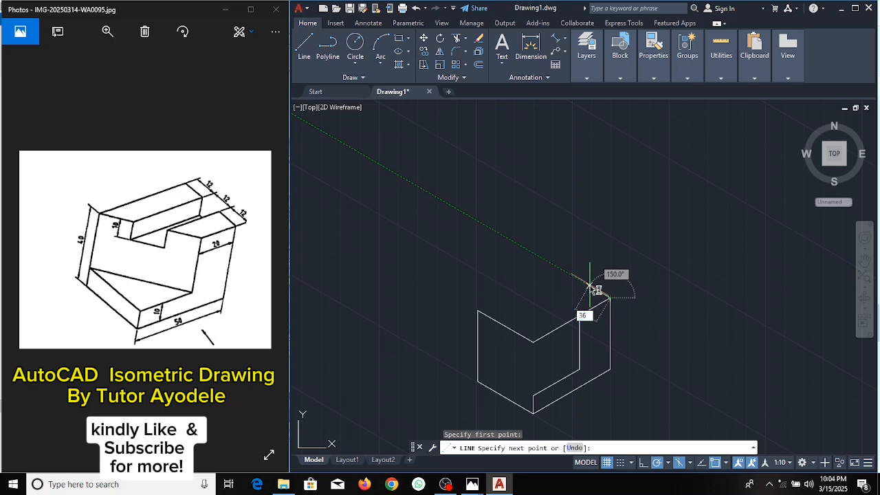
{"action": "key", "text": "Return"}
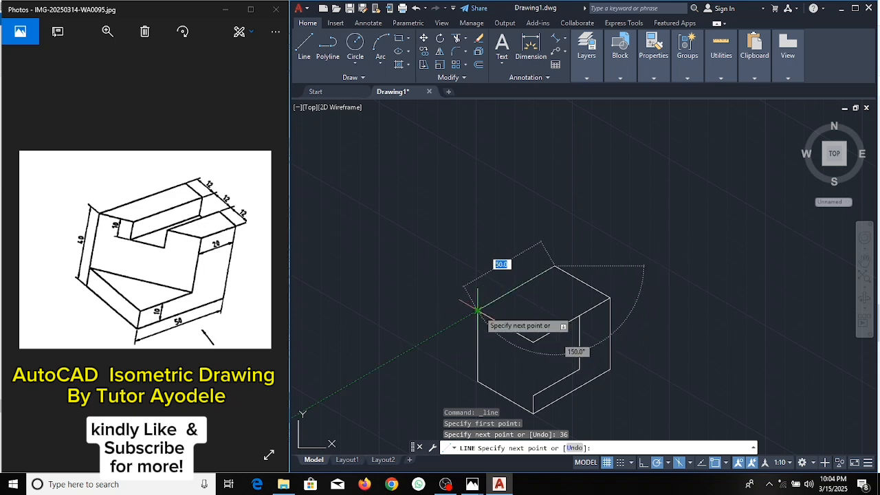
{"action": "left_click", "coordinate": [478, 311]}
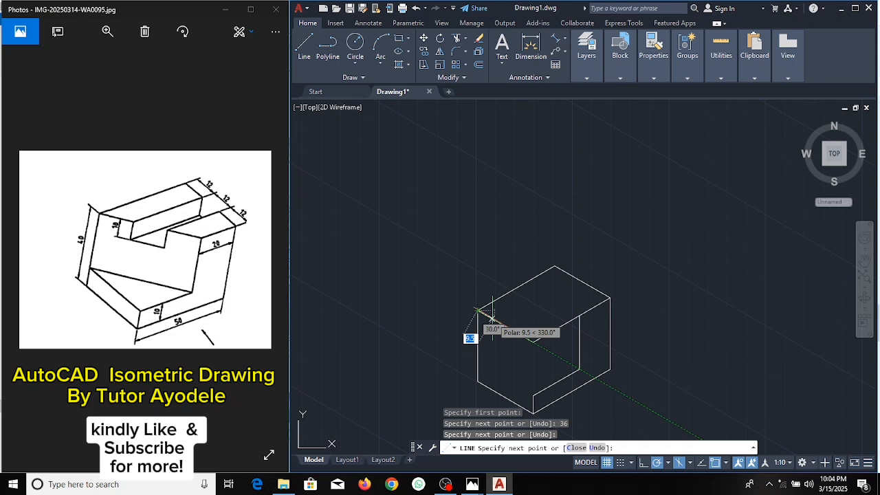
Draw the two slot edges across the top face parallel to its long sides, at successive 12-unit spacings from the rear left edge
{"action": "type", "text": "12"}
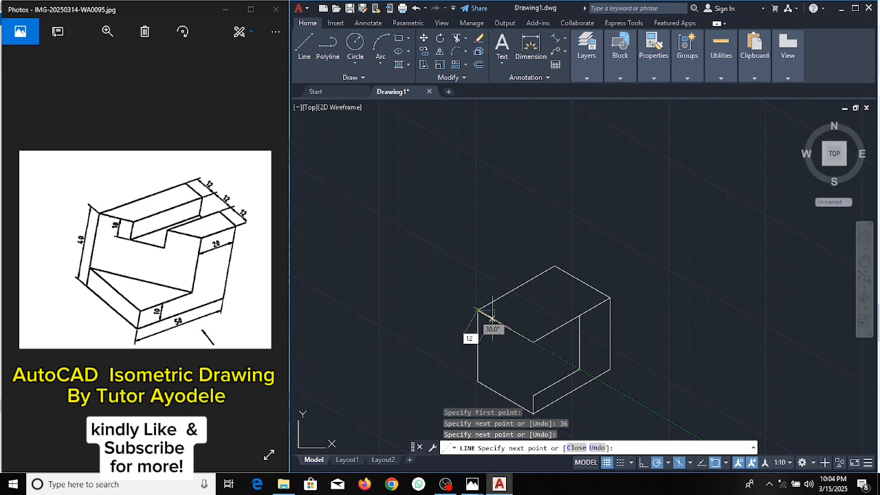
{"action": "key", "text": "Return"}
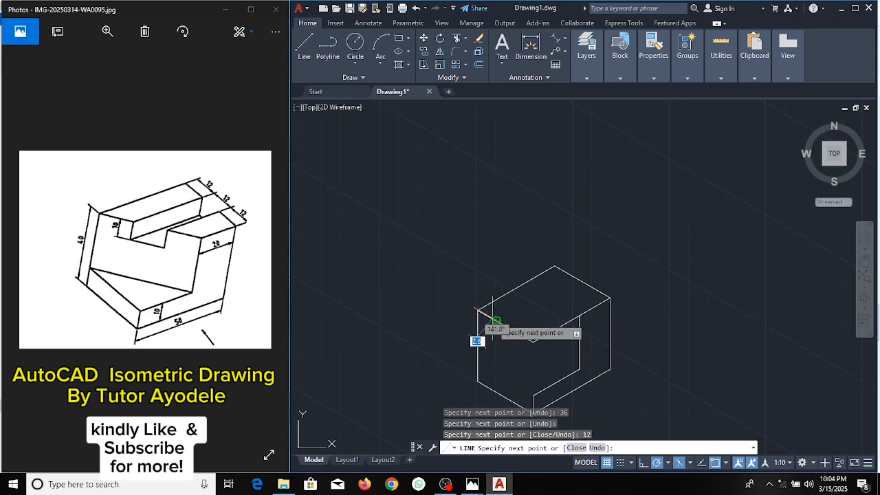
{"action": "left_click", "coordinate": [557, 267]}
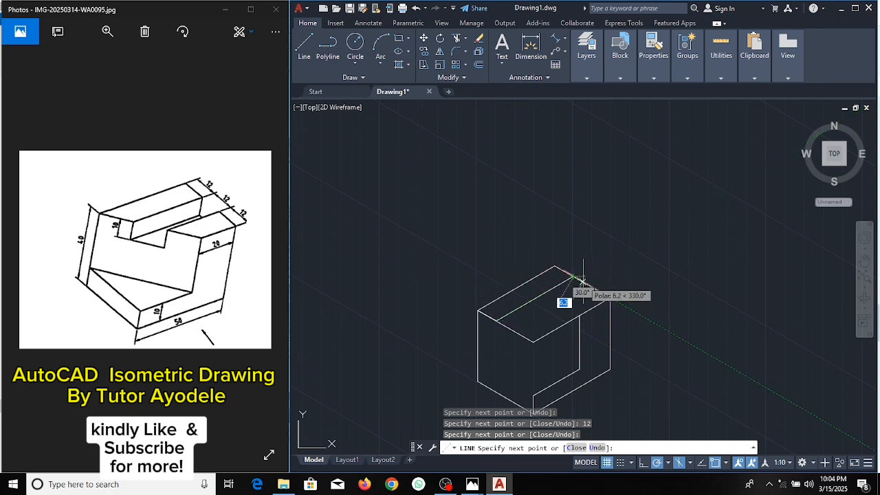
{"action": "type", "text": "12"}
{"action": "key", "text": "Return"}
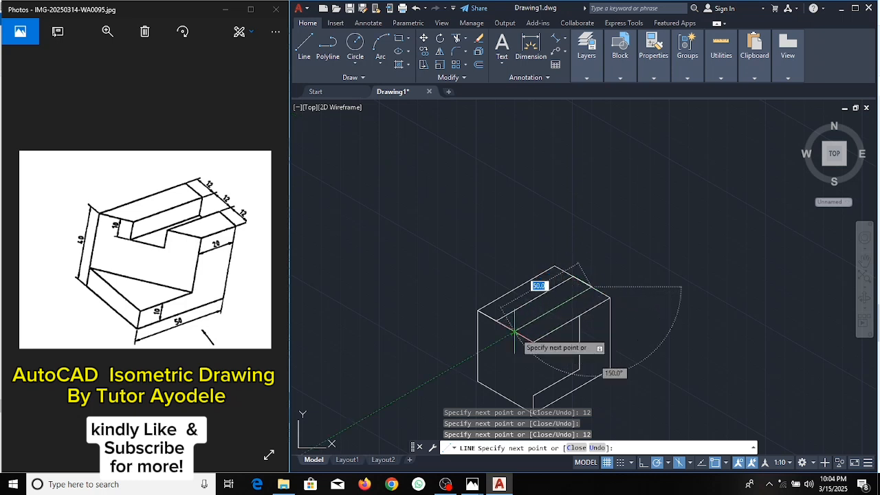
{"action": "key", "text": "Return"}
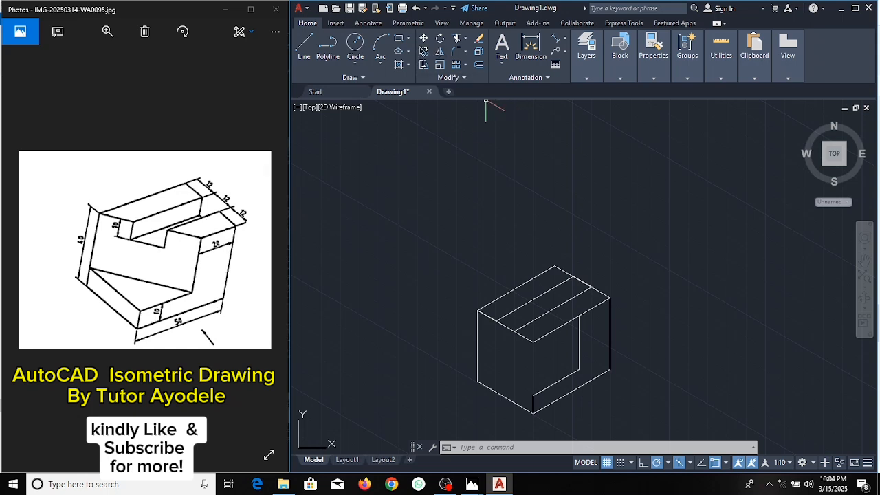
From the back end of the first slot edge, draw a 10-unit line down and a slot floor line at 210° to the front
{"action": "left_click", "coordinate": [306, 46]}
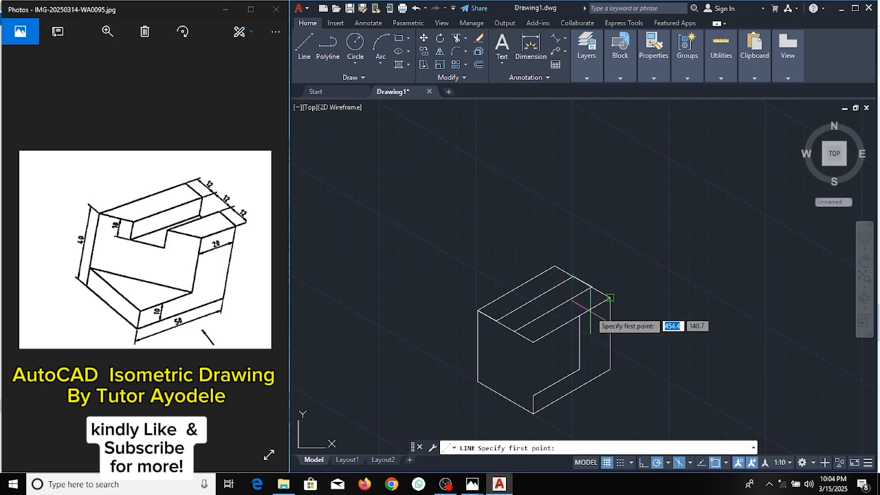
{"action": "left_click", "coordinate": [573, 276]}
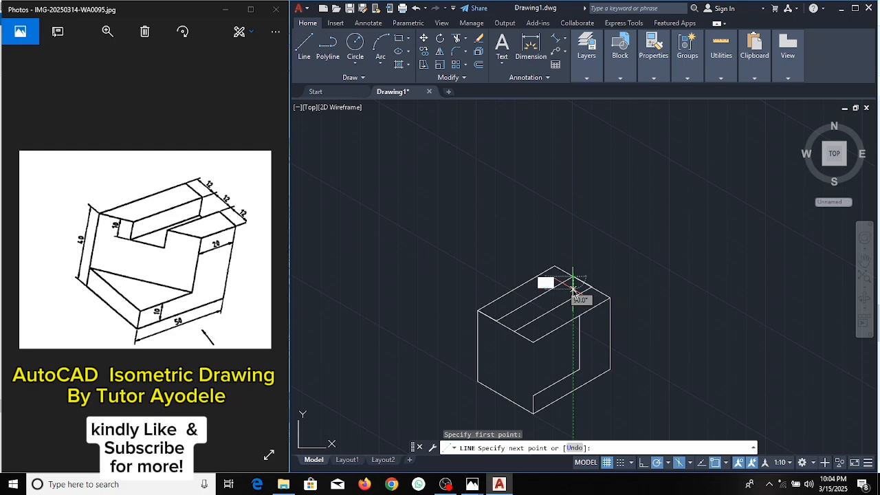
{"action": "type", "text": "10"}
{"action": "key", "text": "Return"}
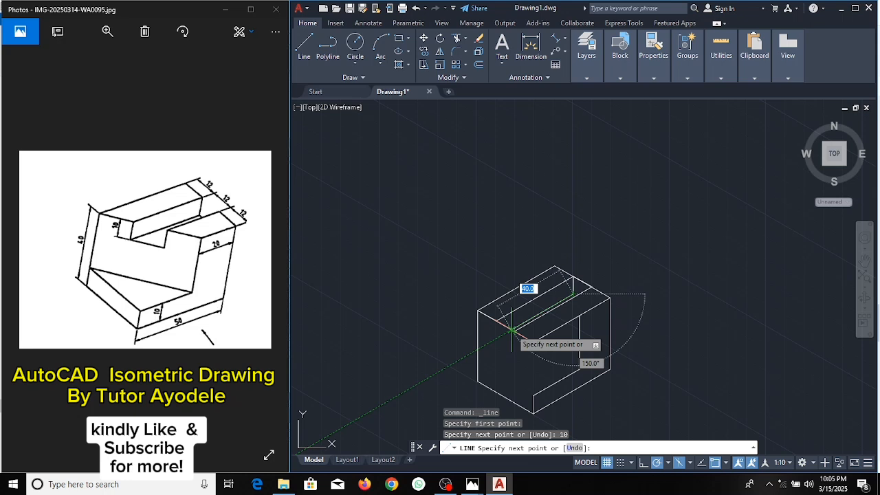
{"action": "left_click", "coordinate": [512, 330]}
{"action": "key", "text": "Return"}
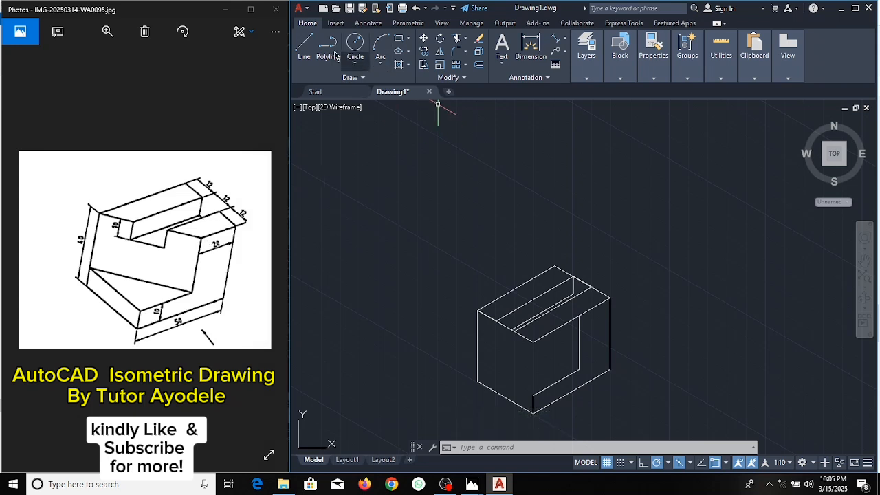
Draw a short line about 2 units long at 330° from the lower end of the slot's back vertical to the second slot edge
{"action": "left_click", "coordinate": [304, 45]}
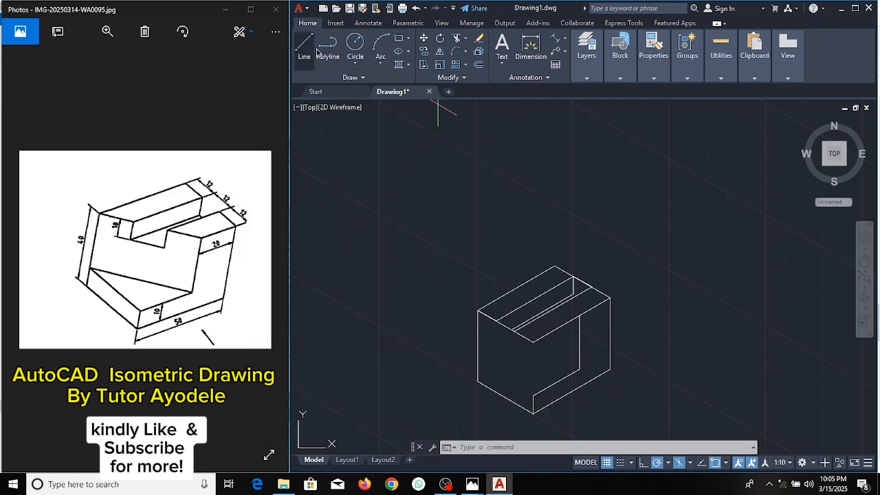
{"action": "left_click", "coordinate": [574, 294]}
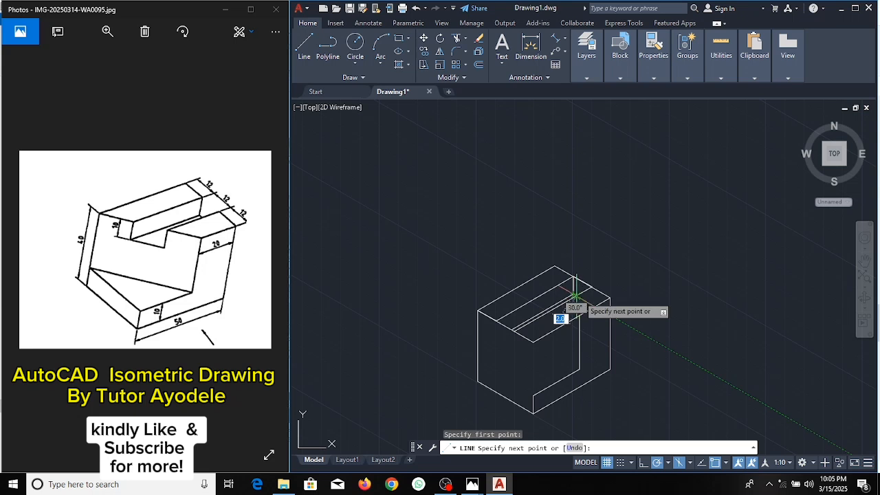
{"action": "left_click", "coordinate": [575, 297]}
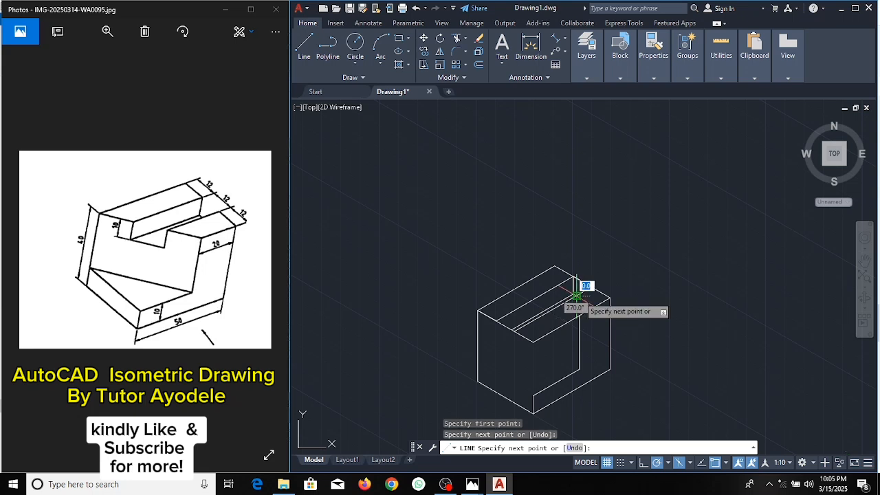
{"action": "key", "text": "Return"}
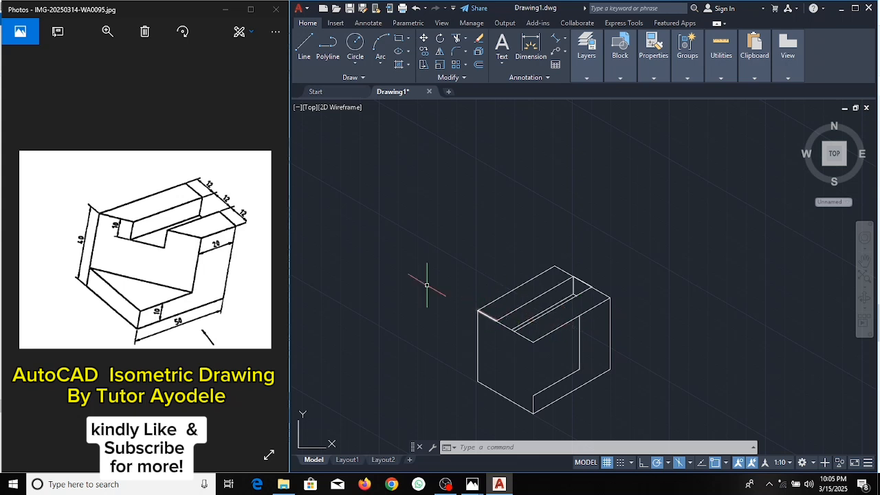
Draw the slanted front top edge from the upper left corner to the inner vertical's upper end, and trim the lines in front of it
{"action": "left_click", "coordinate": [301, 49]}
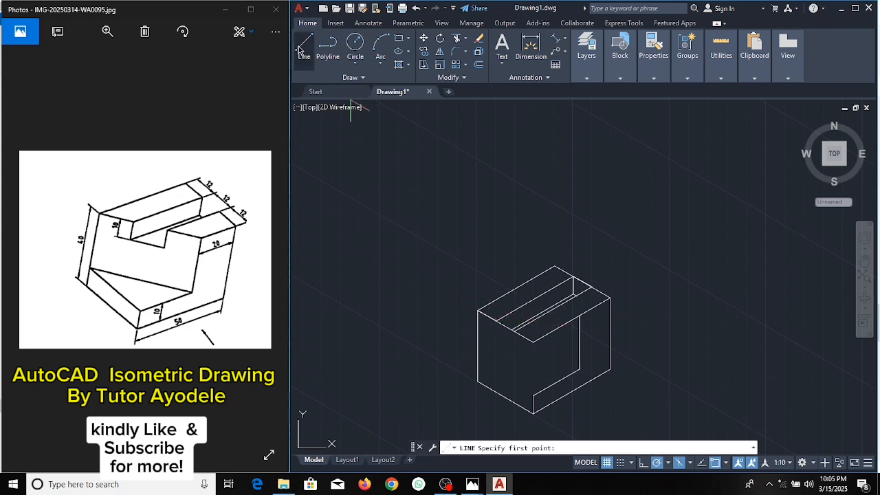
{"action": "left_click", "coordinate": [478, 310]}
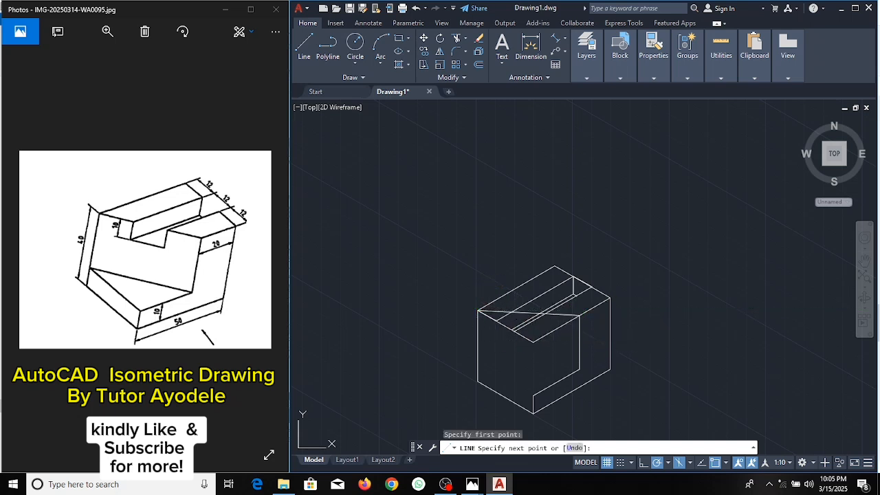
{"action": "left_click", "coordinate": [579, 316]}
{"action": "key", "text": "Return"}
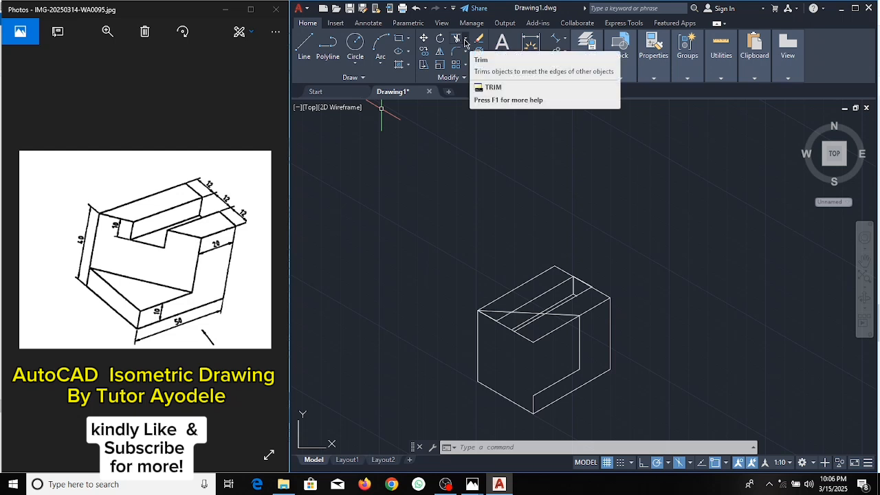
{"action": "left_click", "coordinate": [458, 40]}
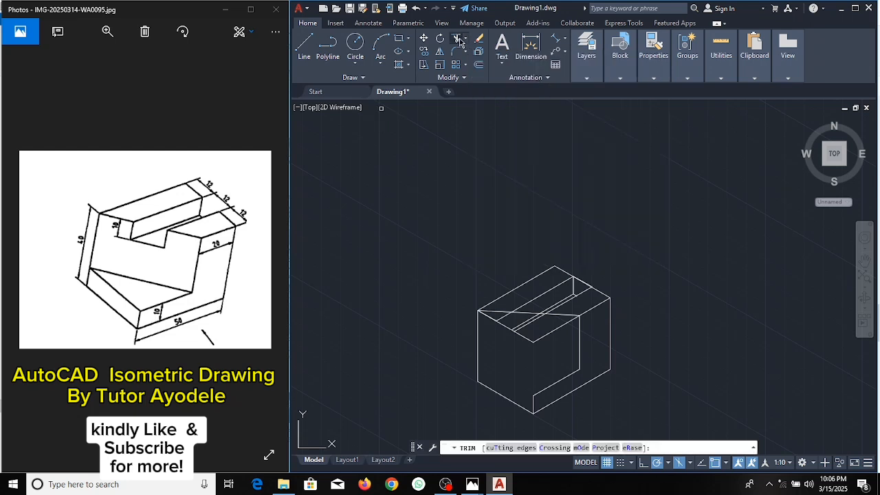
{"action": "left_click", "coordinate": [488, 316]}
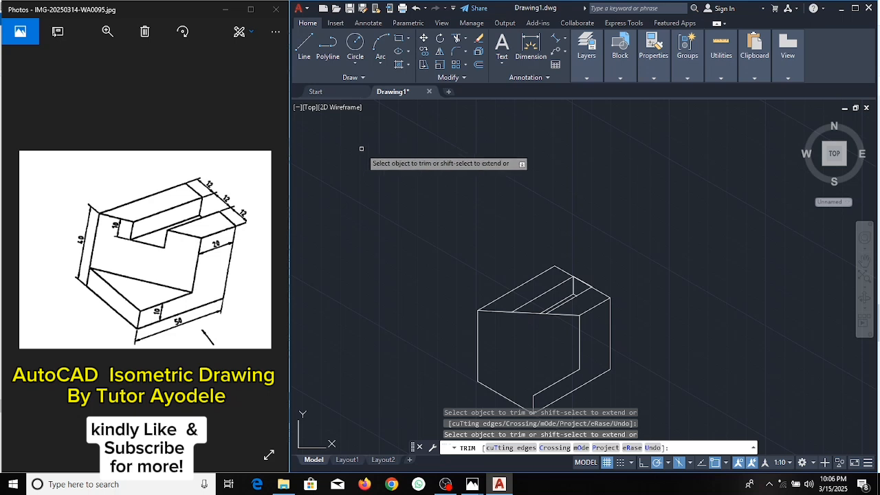
Draw a 10-unit vertical line down from the point where the first slot edge meets the slanted front top edge
{"action": "left_click", "coordinate": [304, 47]}
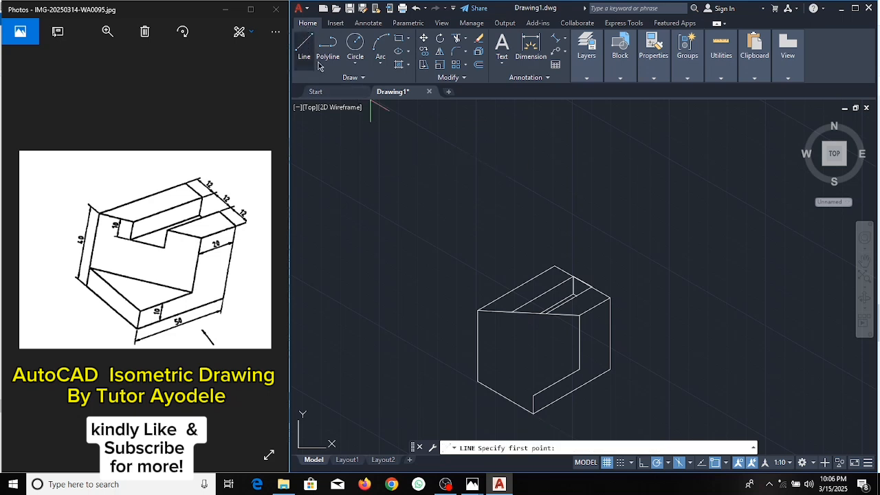
{"action": "left_click", "coordinate": [512, 312]}
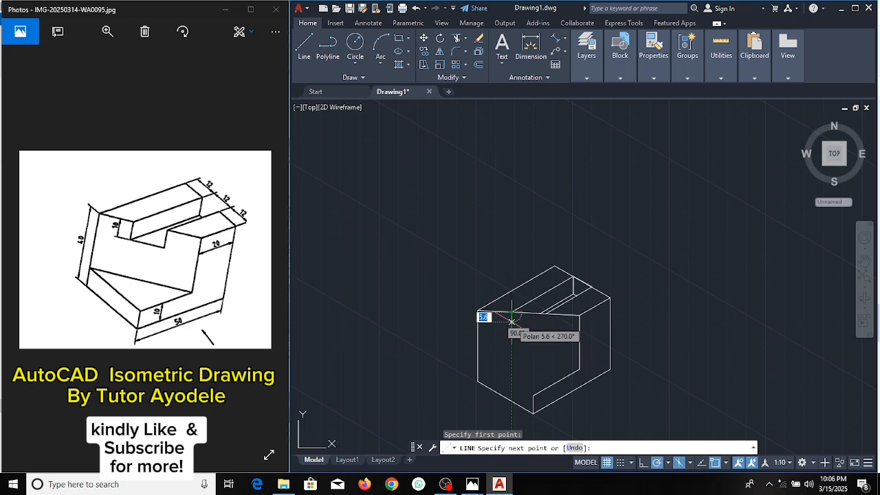
{"action": "type", "text": "10"}
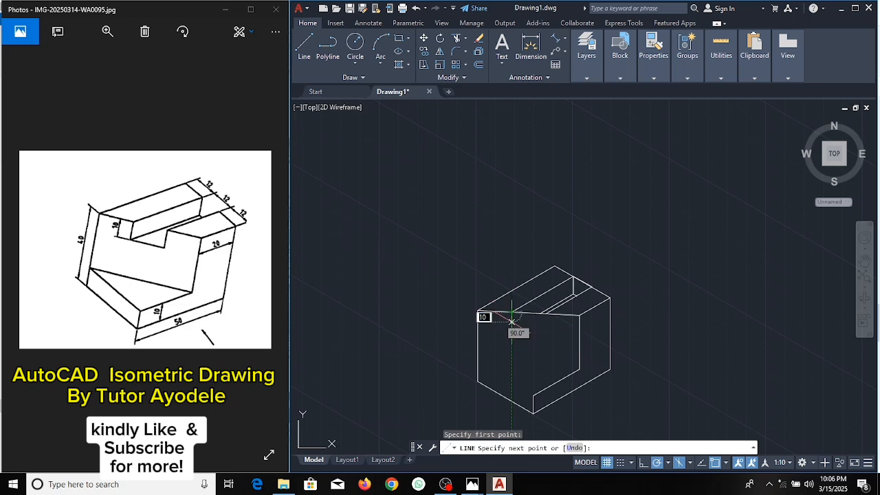
{"action": "key", "text": "Return"}
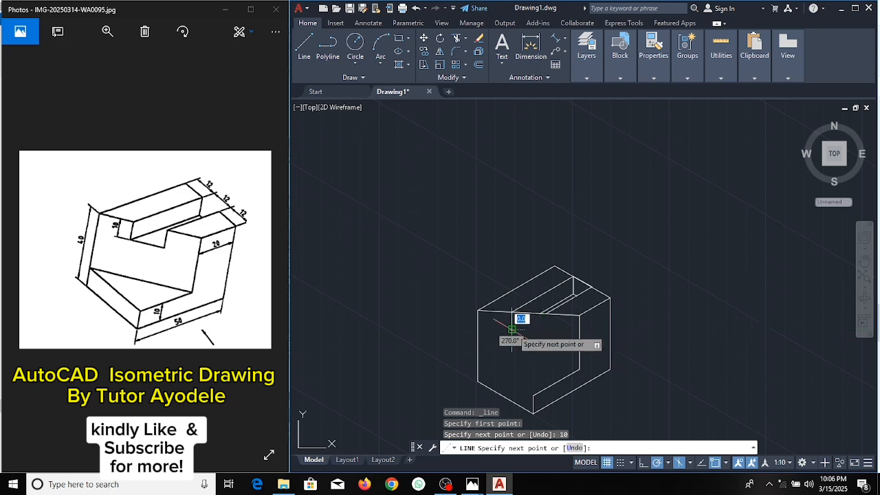
{"action": "key", "text": "Return"}
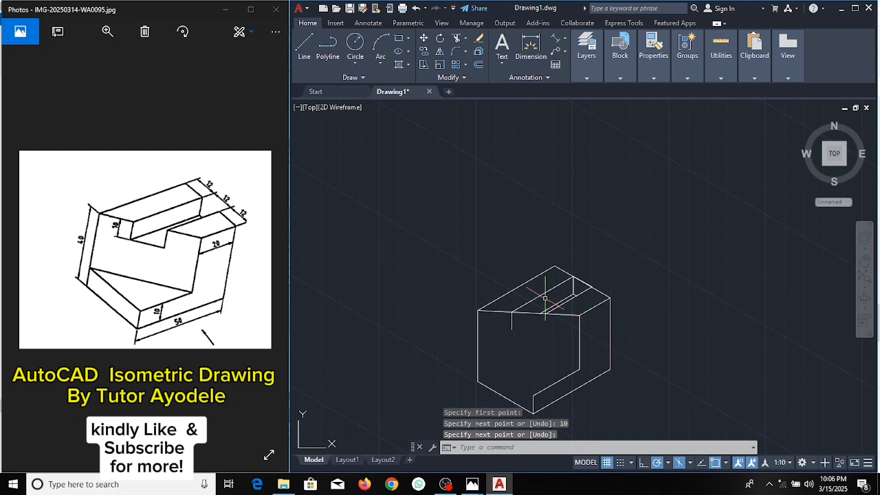
Draw a 10-unit line down from the second slot edge's front end and join it to the lower end of the slot's other front vertical
{"action": "left_click", "coordinate": [304, 45]}
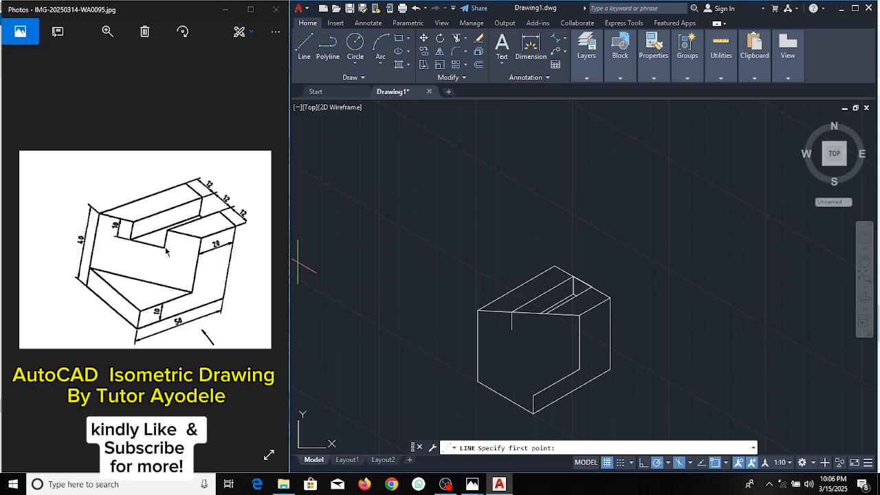
{"action": "left_click", "coordinate": [546, 313]}
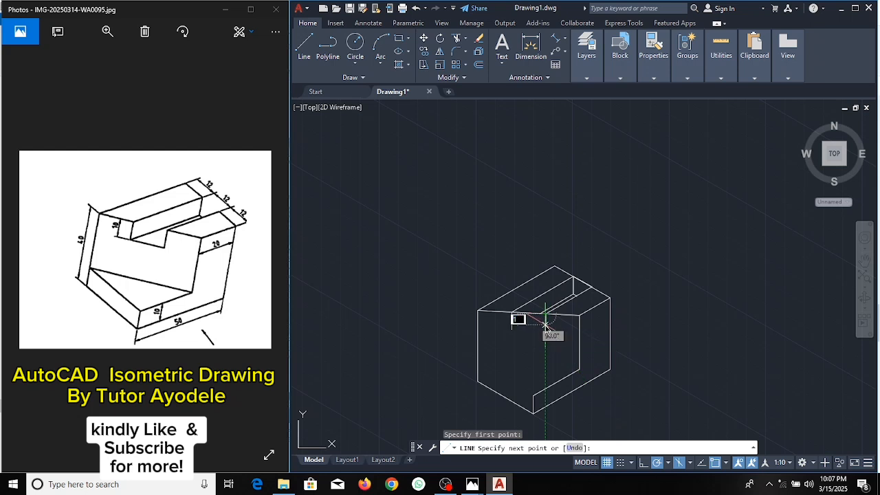
{"action": "type", "text": "10"}
{"action": "key", "text": "Return"}
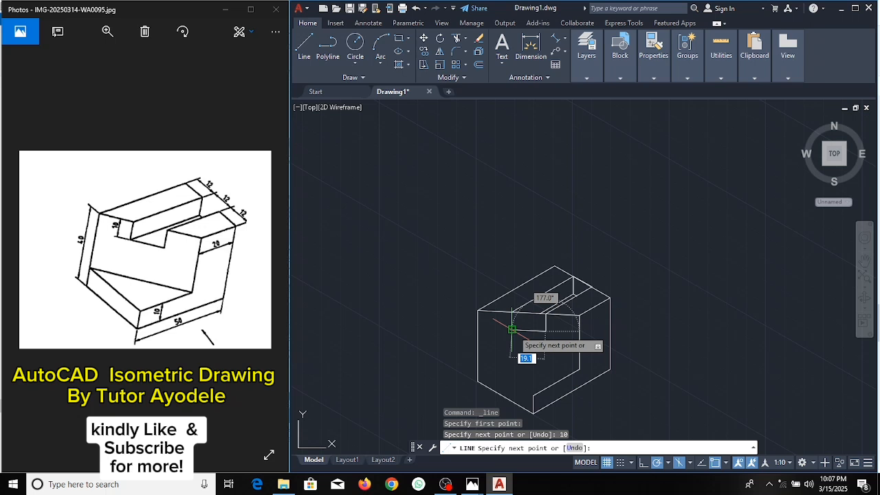
{"action": "left_click", "coordinate": [513, 329]}
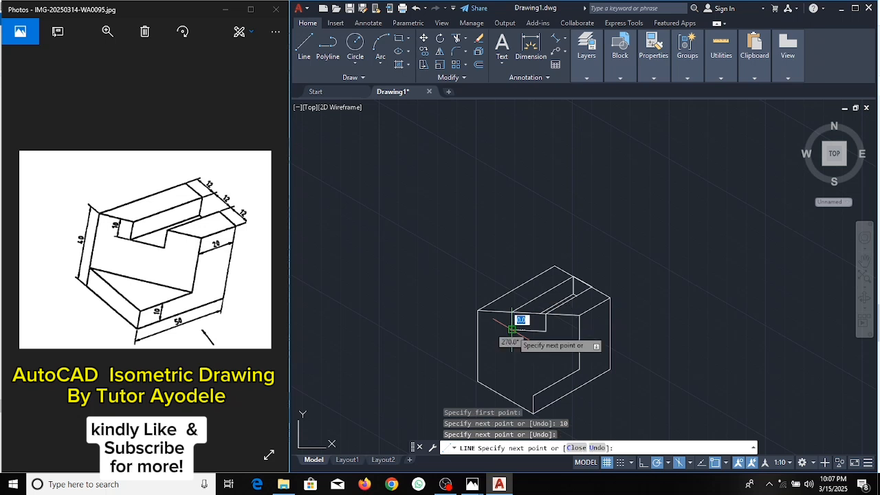
{"action": "key", "text": "Return"}
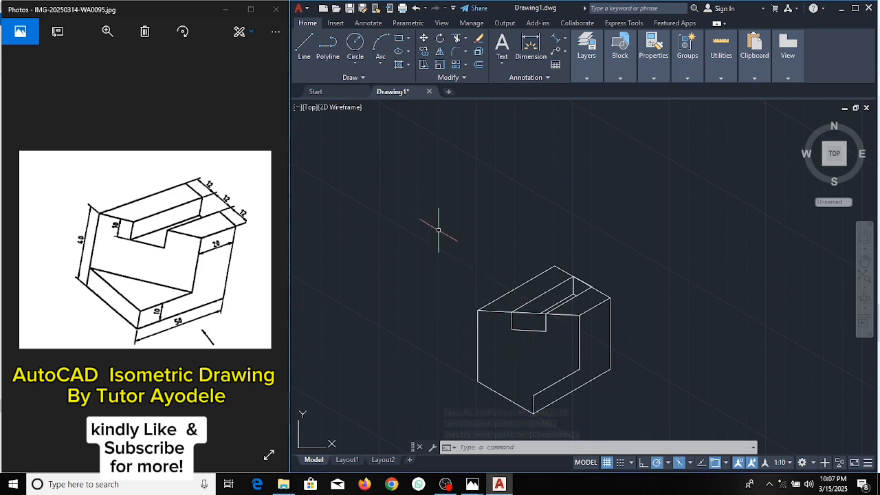
Extend the slot's floor line forward to the lower corner of the slot's front profile
{"action": "left_click", "coordinate": [467, 42]}
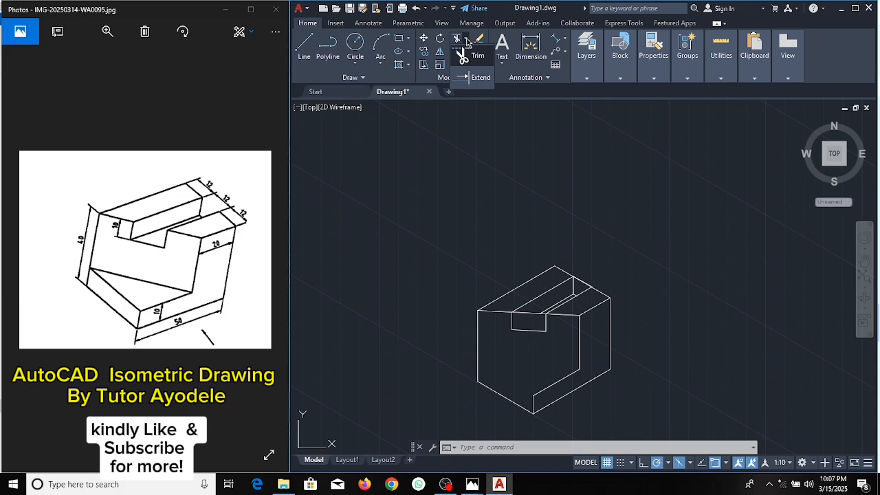
{"action": "left_click", "coordinate": [474, 78]}
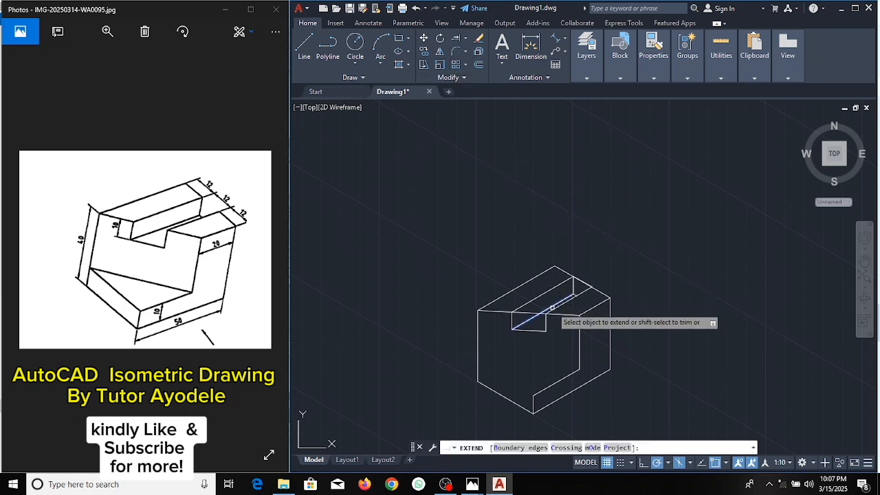
{"action": "left_click", "coordinate": [553, 307]}
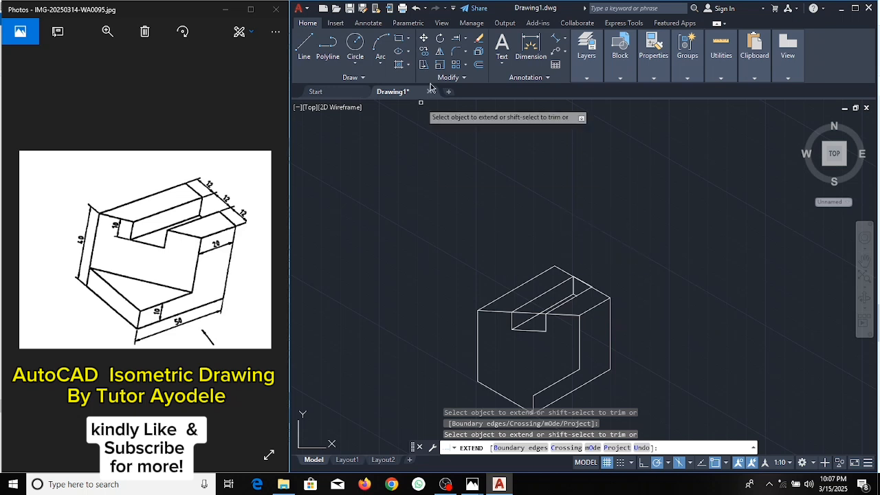
Trim the slanted front top edge and the back top edge where they cross the slot opening, plus the other excess slot lines
{"action": "left_click", "coordinate": [460, 42]}
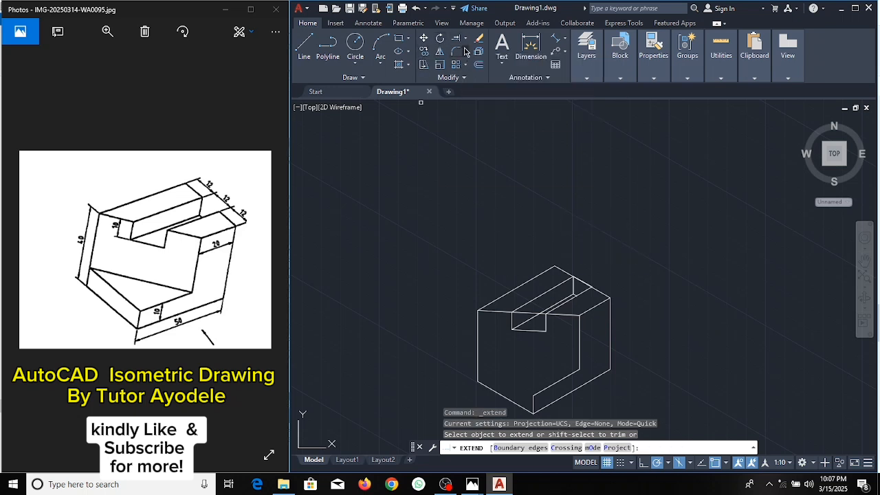
{"action": "left_click", "coordinate": [465, 39]}
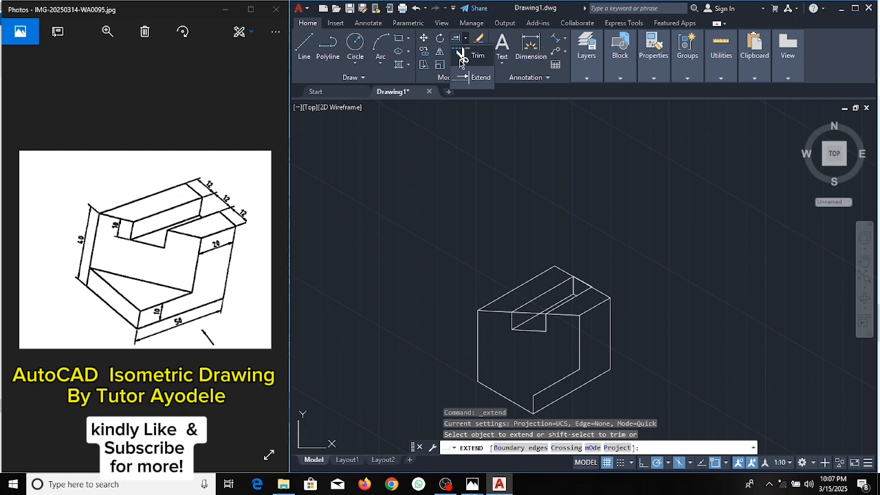
{"action": "left_click", "coordinate": [462, 57]}
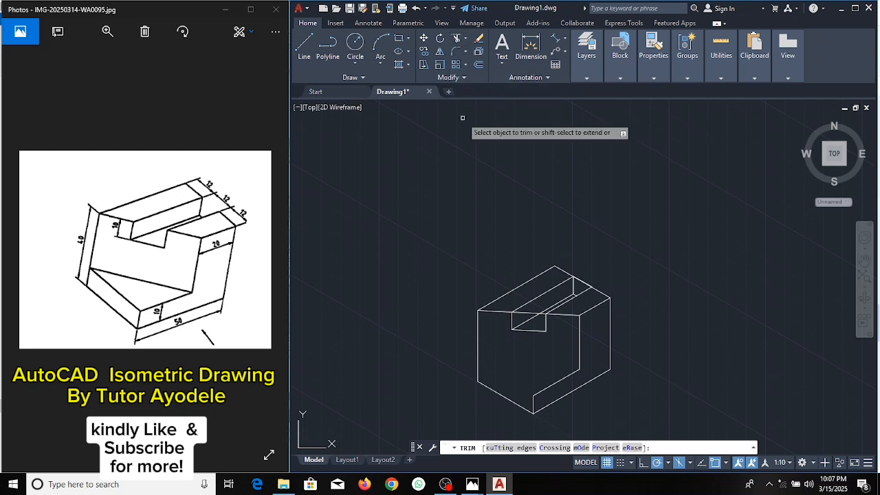
{"action": "left_click", "coordinate": [526, 314]}
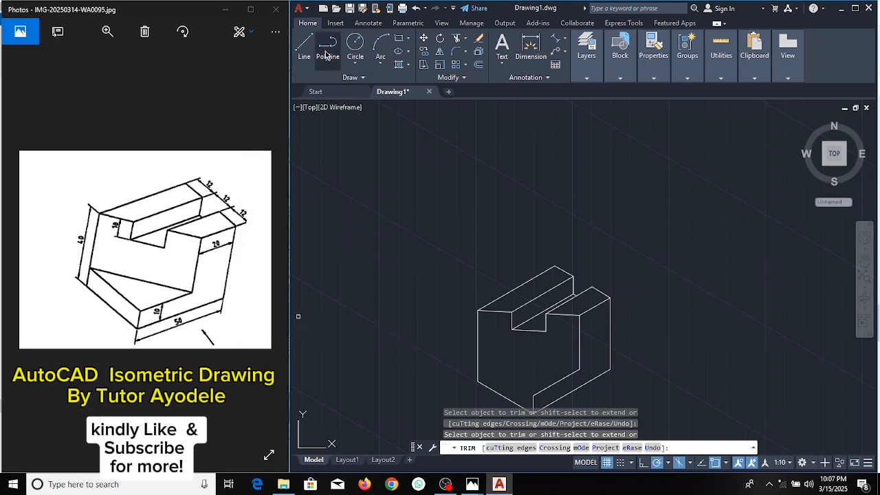
Draw a line at 150° from the short front vertical's upper end to the outer left vertical, continuing to the inner vertical's lower end
{"action": "left_click", "coordinate": [306, 46]}
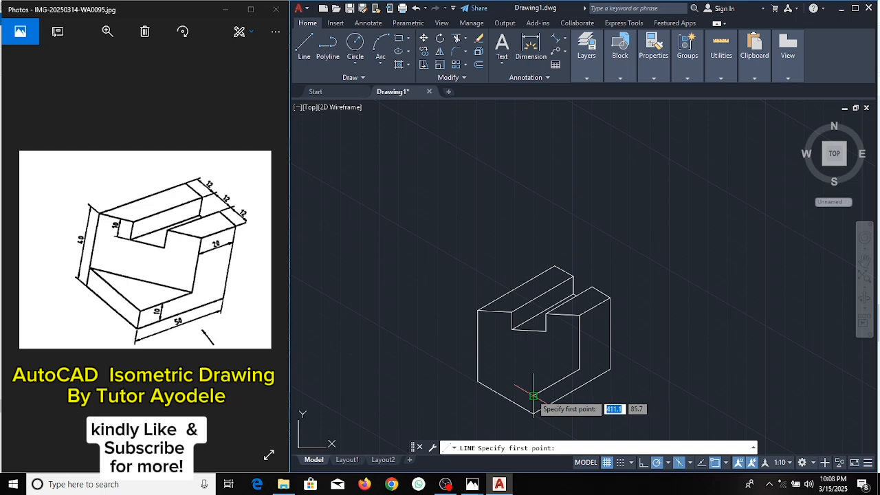
{"action": "left_click", "coordinate": [533, 396]}
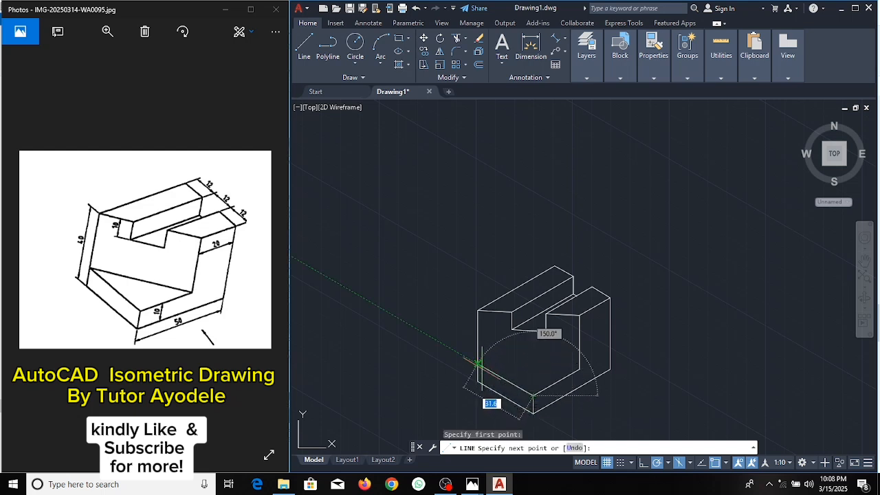
{"action": "left_click", "coordinate": [477, 363]}
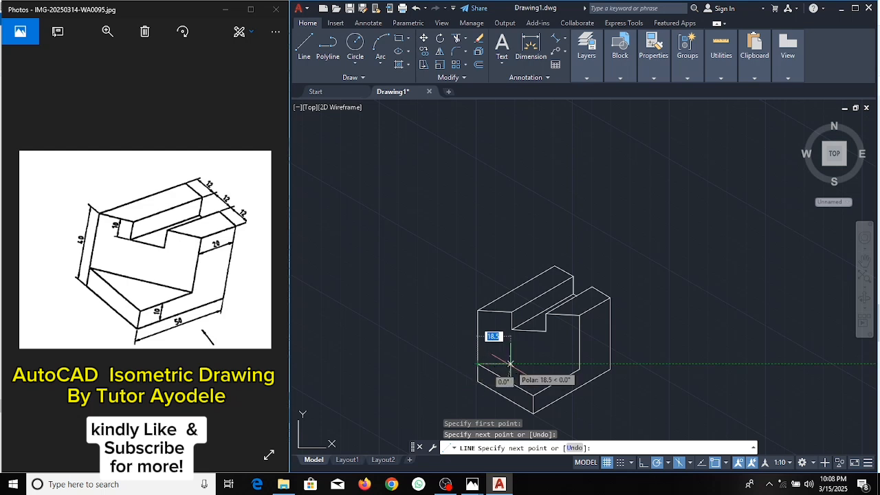
{"action": "left_click", "coordinate": [579, 369]}
{"action": "key", "text": "Return"}
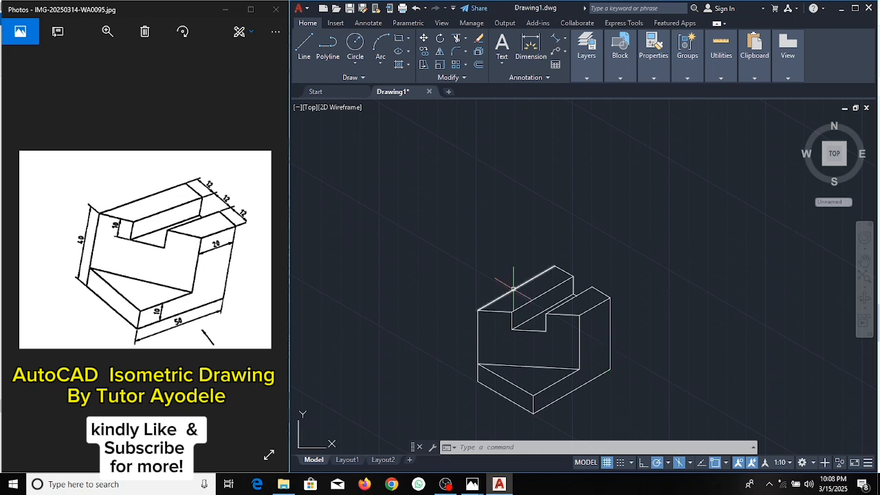
Set the annotation scale to 1:1
{"action": "left_click", "coordinate": [368, 24]}
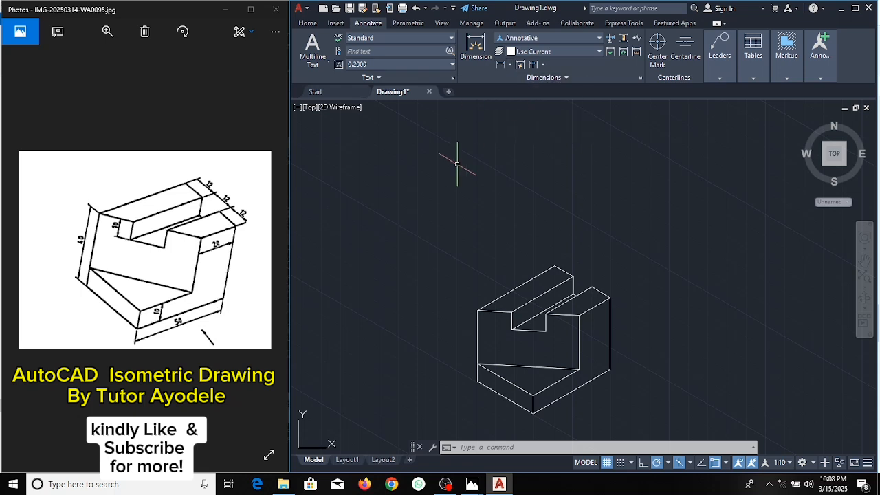
{"action": "left_click", "coordinate": [577, 227]}
{"action": "left_click", "coordinate": [577, 227]}
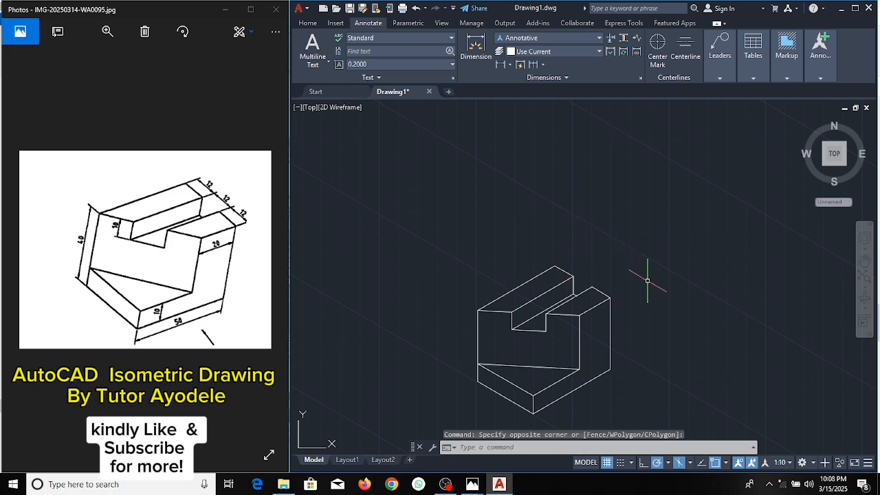
{"action": "left_click", "coordinate": [782, 465]}
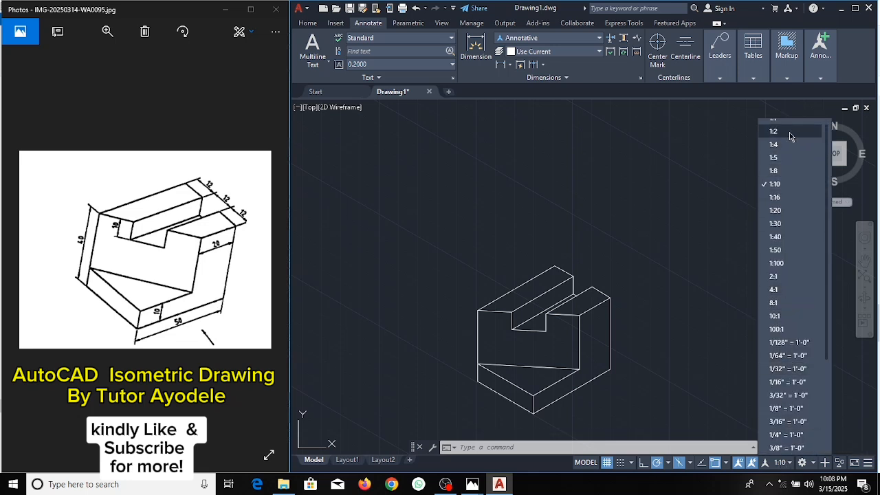
{"action": "left_click", "coordinate": [788, 126]}
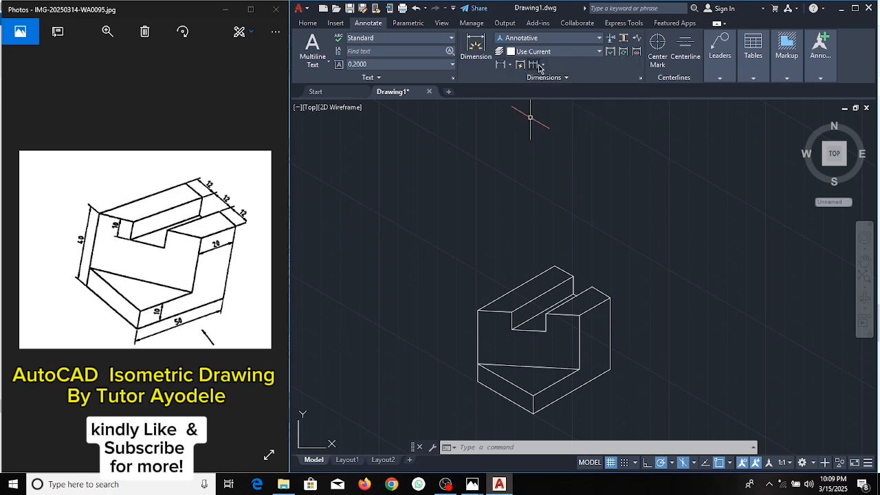
Place an aligned dimension on the back top edge of the ridge left of the slot, keeping the 1:1 annotation scale
{"action": "left_click", "coordinate": [542, 66]}
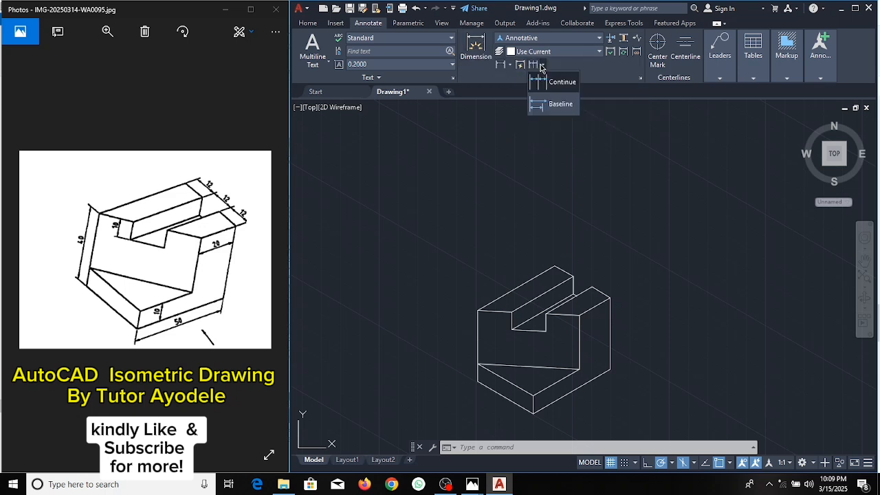
{"action": "left_click", "coordinate": [511, 65]}
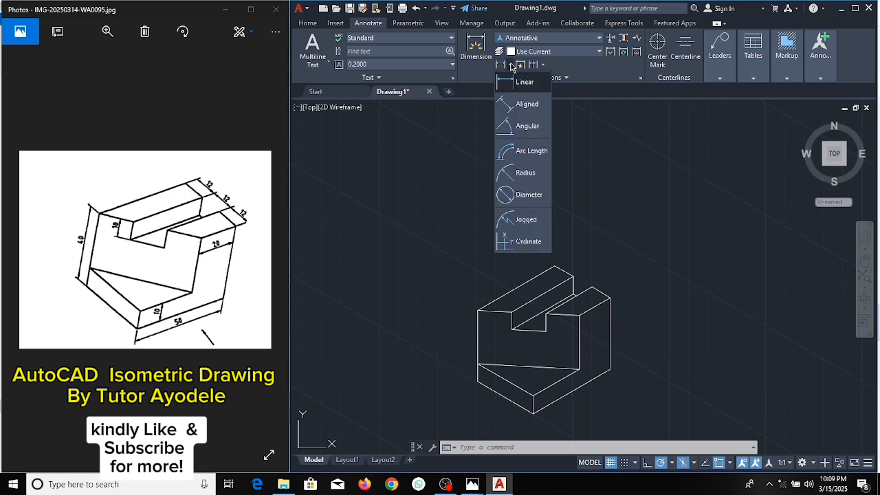
{"action": "left_click", "coordinate": [501, 105]}
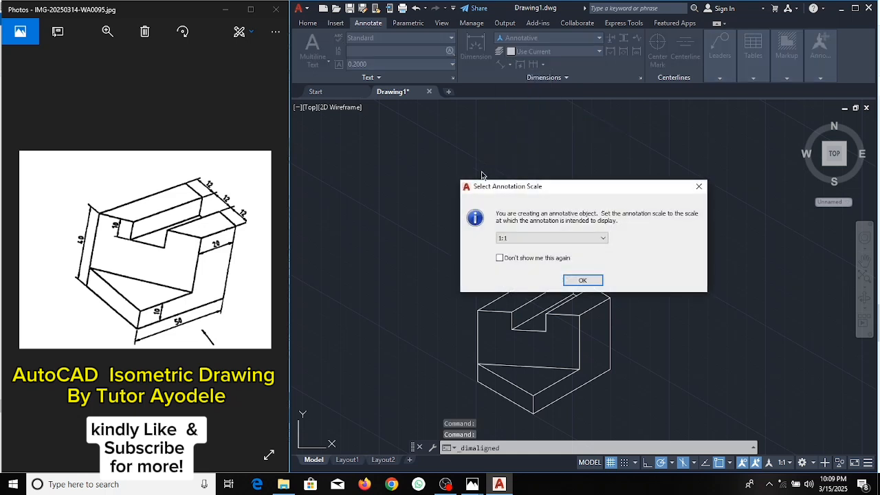
{"action": "left_click", "coordinate": [581, 281]}
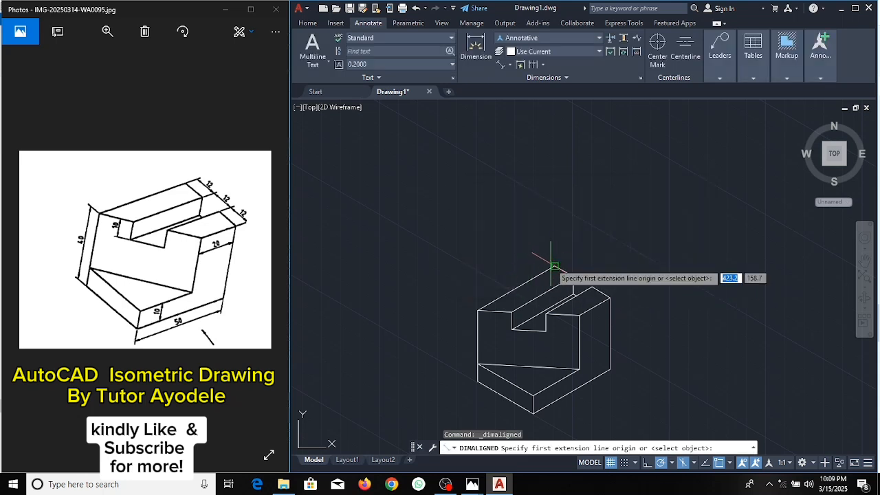
{"action": "left_click", "coordinate": [555, 266]}
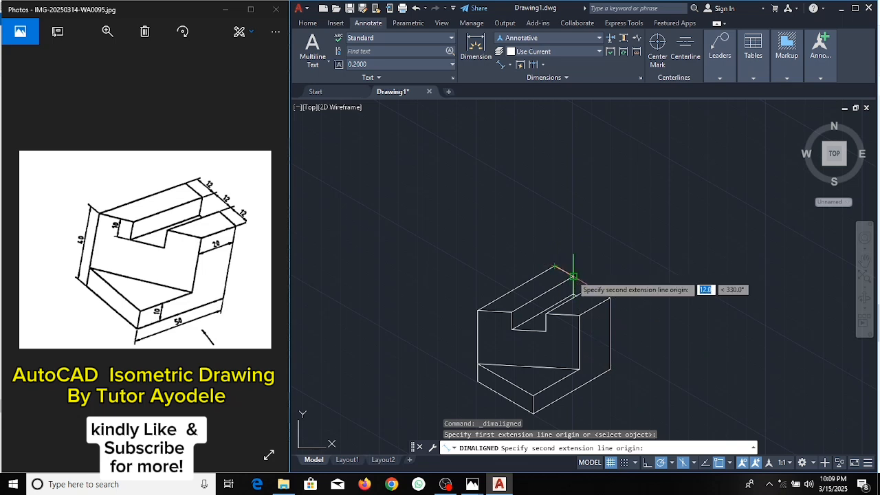
{"action": "left_click", "coordinate": [574, 276]}
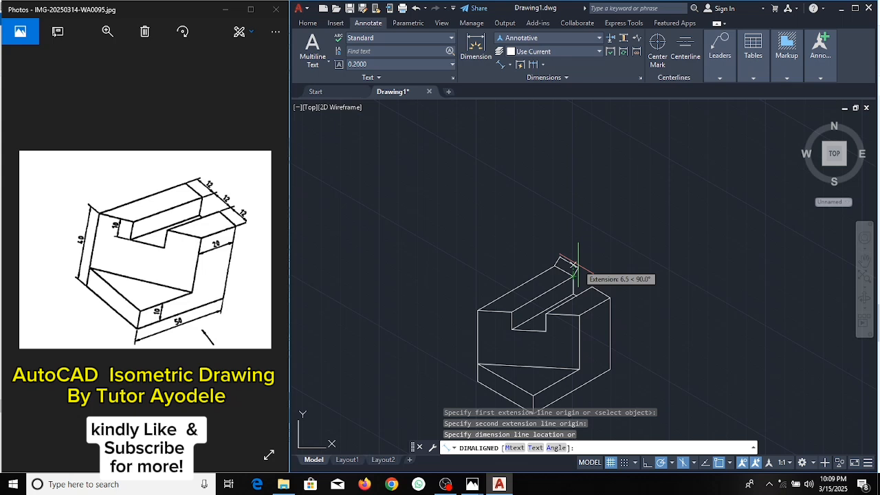
{"action": "left_click", "coordinate": [573, 264]}
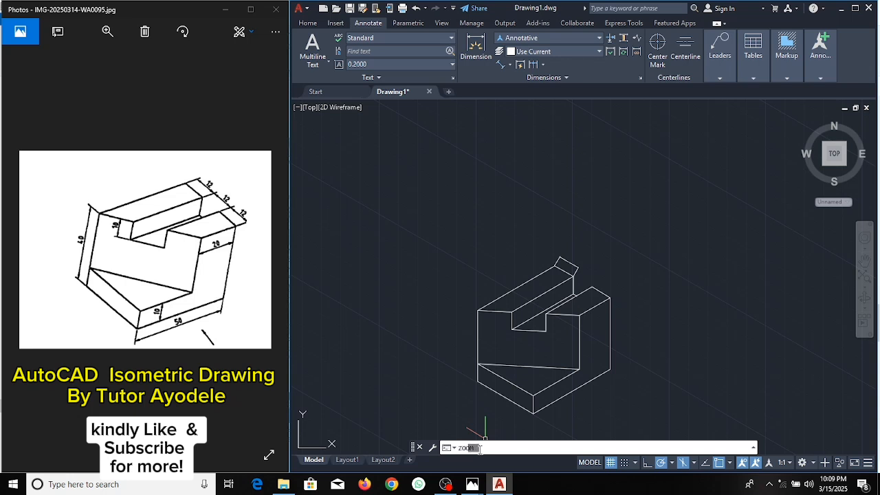
Erase the aligned dimension at the back top edge of the ridge left of the slot
{"action": "type", "text": "m"}
{"action": "key", "text": "Return"}
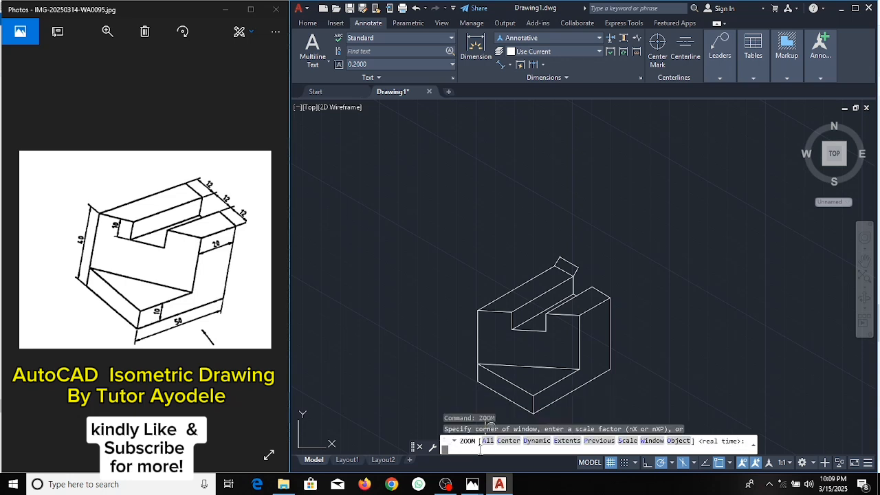
{"action": "type", "text": "A"}
{"action": "key", "text": "Return"}
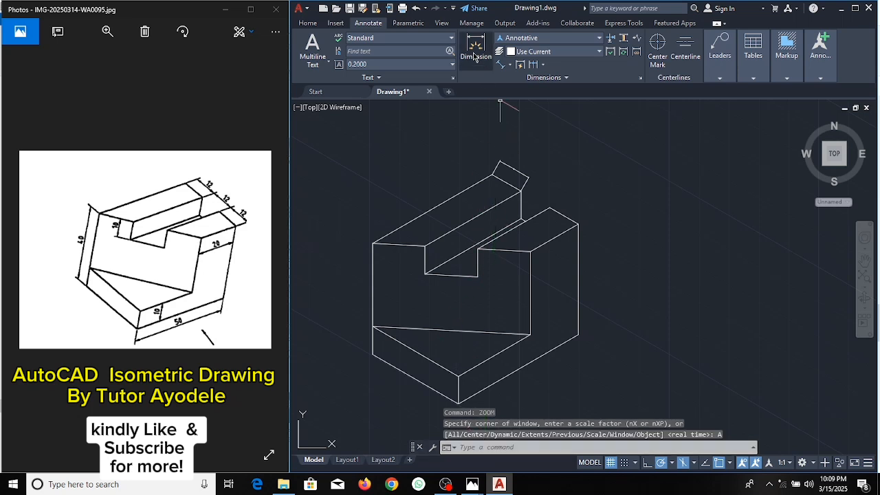
{"action": "left_click", "coordinate": [307, 23]}
{"action": "left_click", "coordinate": [478, 38]}
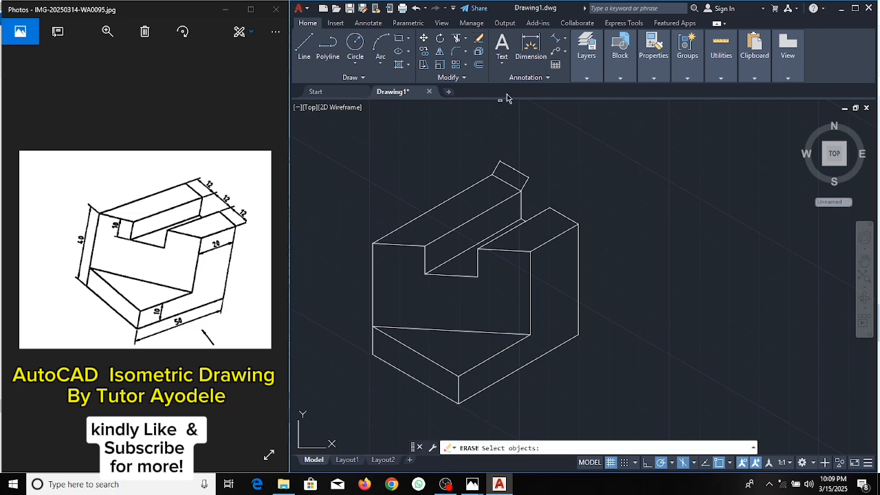
{"action": "left_click", "coordinate": [509, 165]}
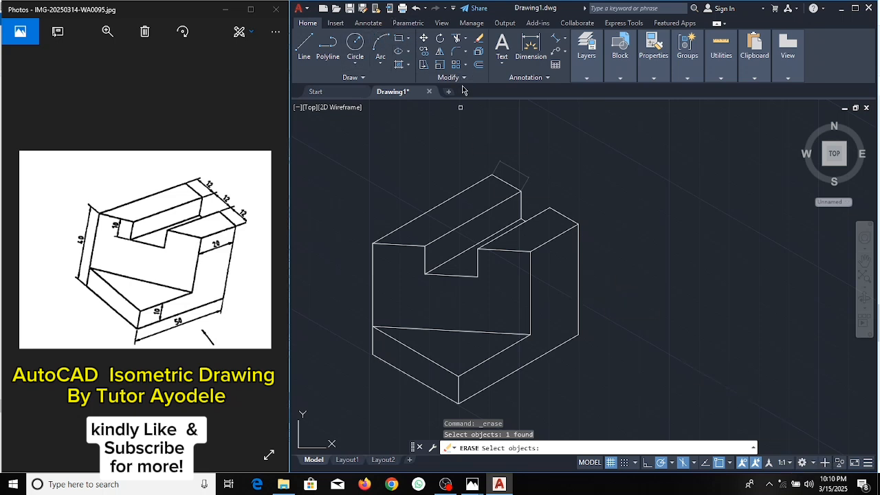
{"action": "key", "text": "Return"}
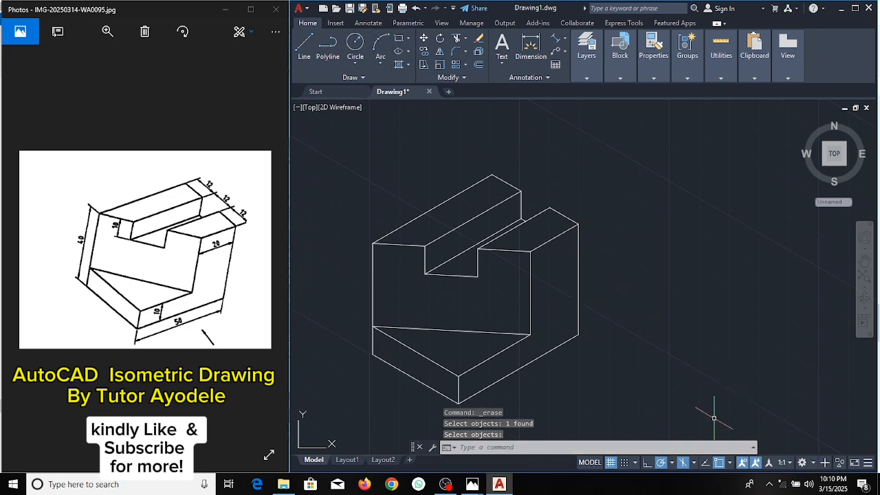
Set the annotation scale to 1:10 and place an aligned dimension on the left ridge's back top edge
{"action": "left_click", "coordinate": [790, 463]}
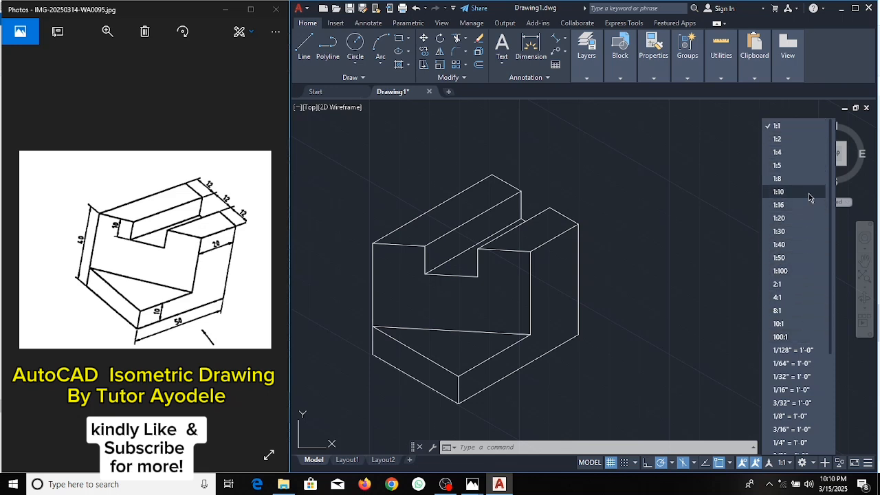
{"action": "left_click", "coordinate": [810, 199]}
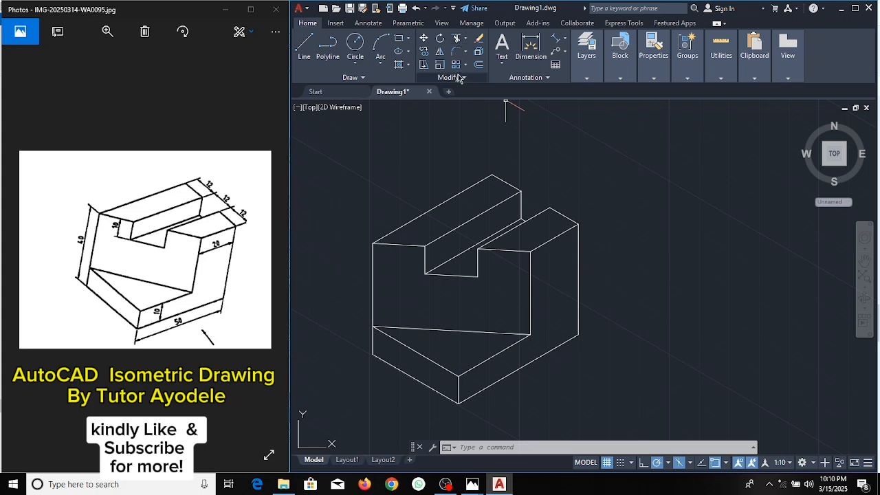
{"action": "left_click", "coordinate": [557, 40]}
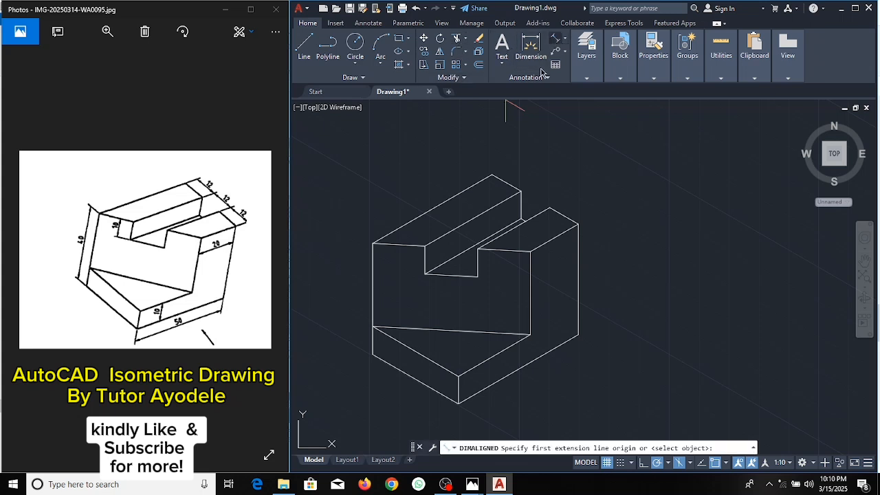
{"action": "left_click", "coordinate": [491, 174]}
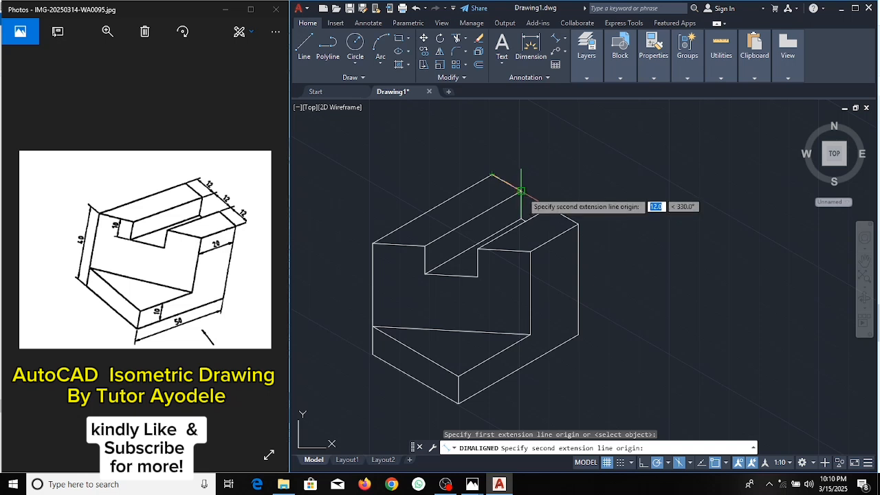
{"action": "left_click", "coordinate": [522, 190]}
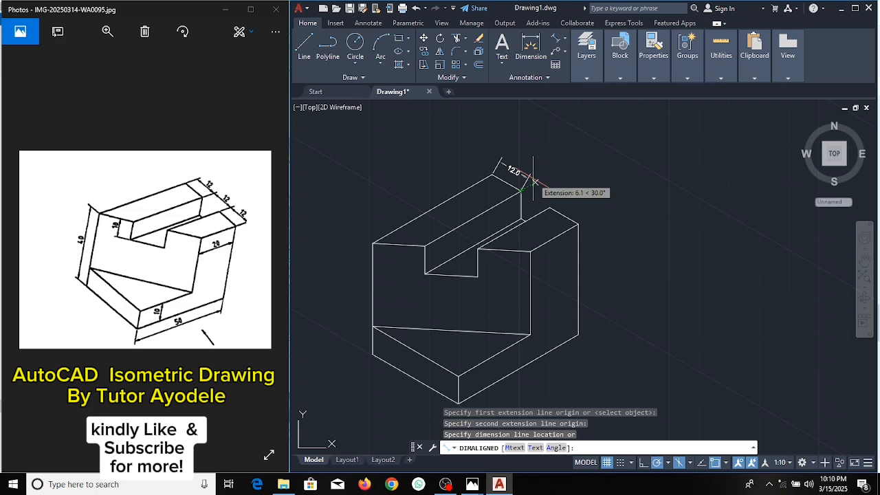
{"action": "left_click", "coordinate": [534, 181]}
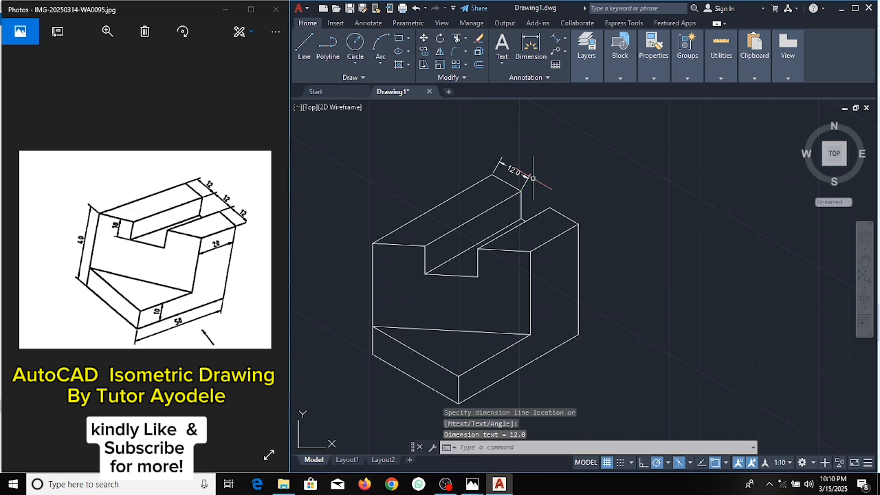
Place an aligned dimension across the slot's back opening at the top, in line with the left ridge's dimension
{"action": "left_click", "coordinate": [556, 43]}
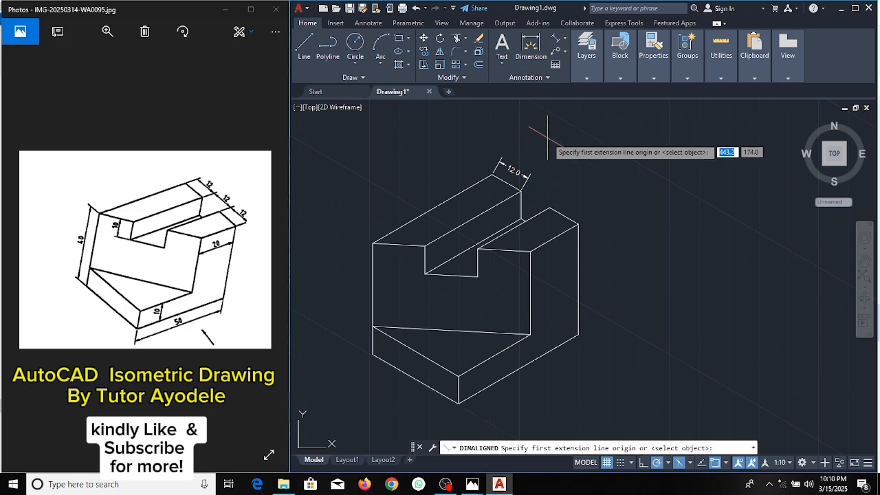
{"action": "left_click", "coordinate": [522, 191]}
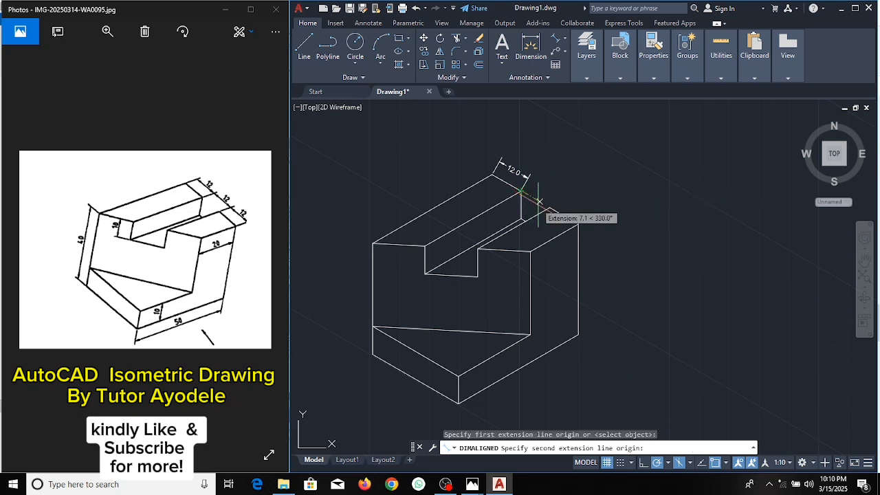
{"action": "left_click", "coordinate": [550, 207]}
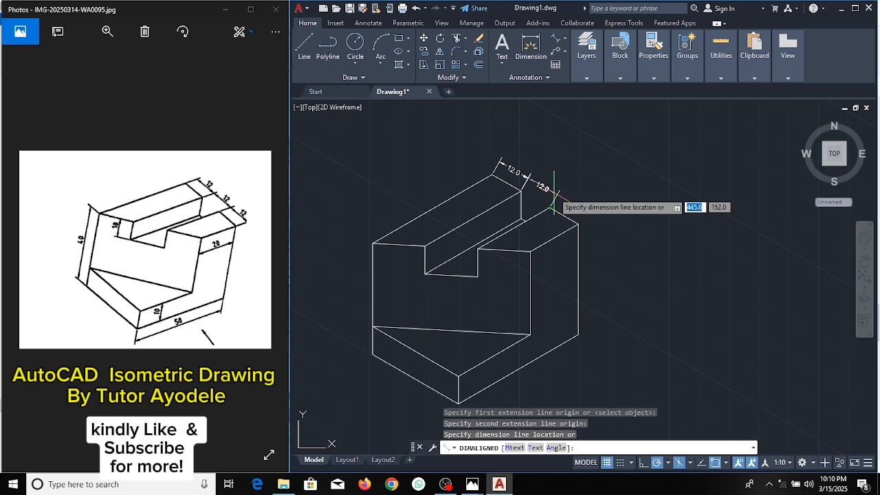
{"action": "left_click", "coordinate": [554, 196]}
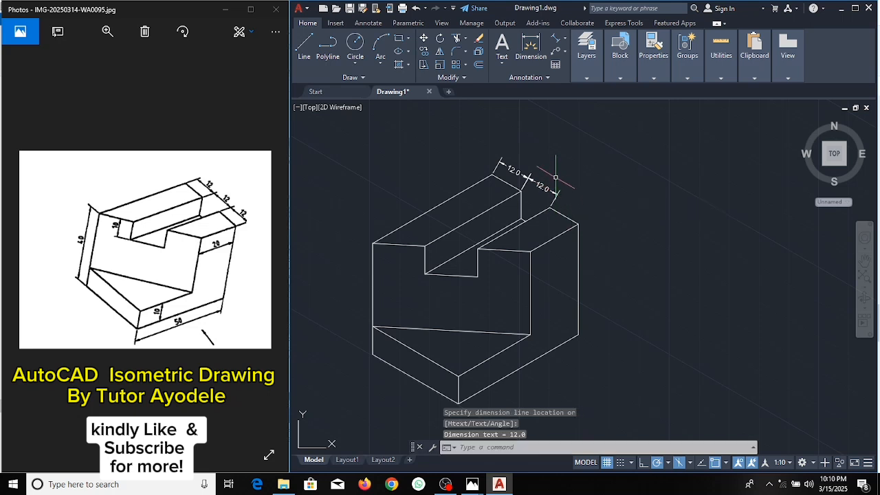
Place an aligned dimension on the right ridge's back top edge, continuing the row of dimensions behind the block
{"action": "left_click", "coordinate": [554, 40]}
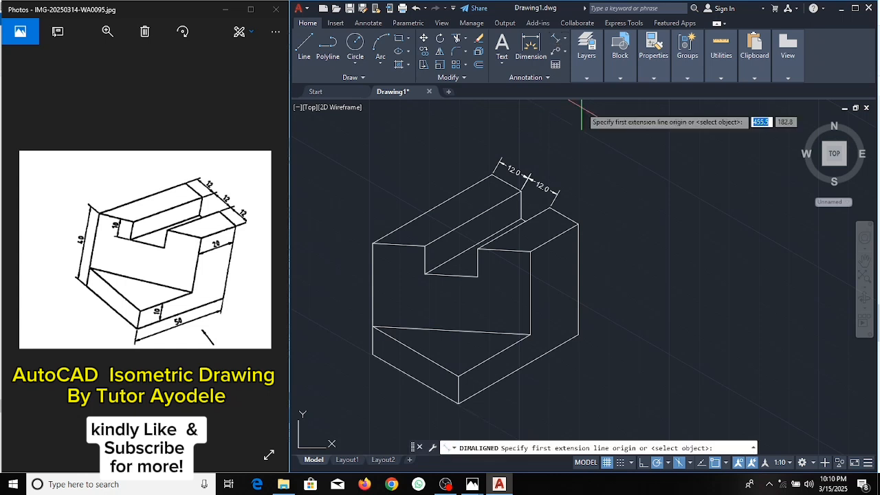
{"action": "left_click", "coordinate": [550, 208]}
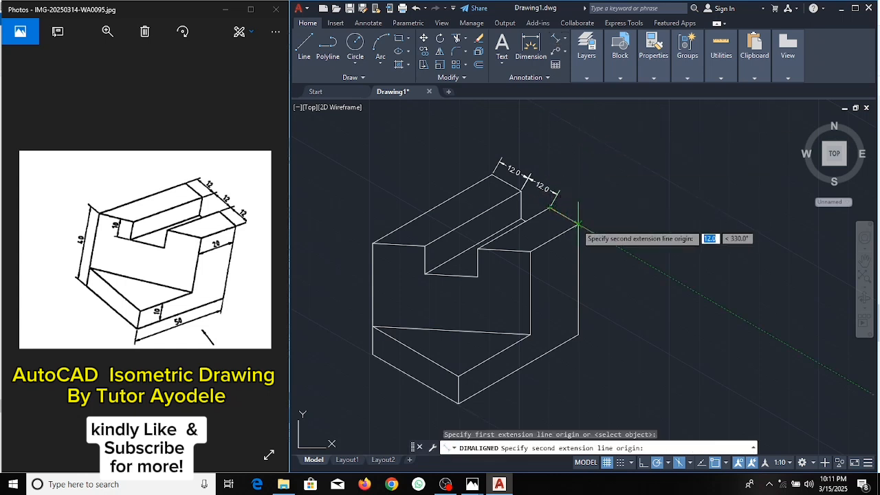
{"action": "left_click", "coordinate": [579, 225]}
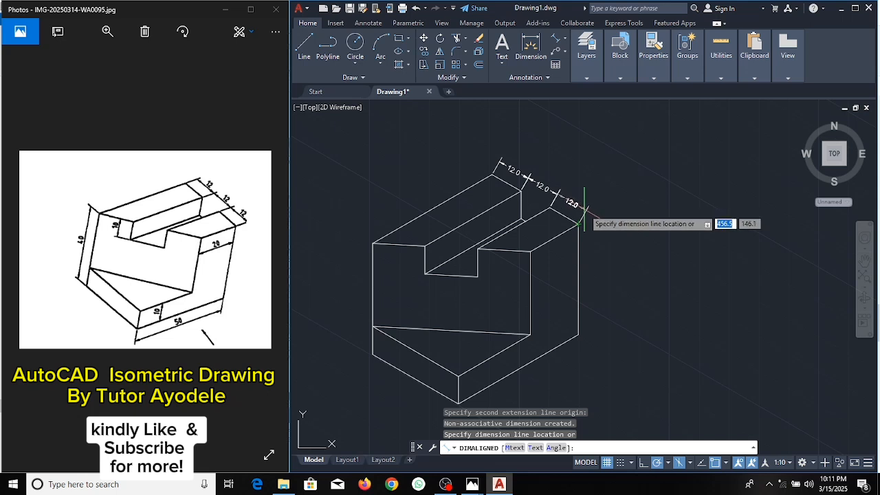
{"action": "left_click", "coordinate": [584, 212]}
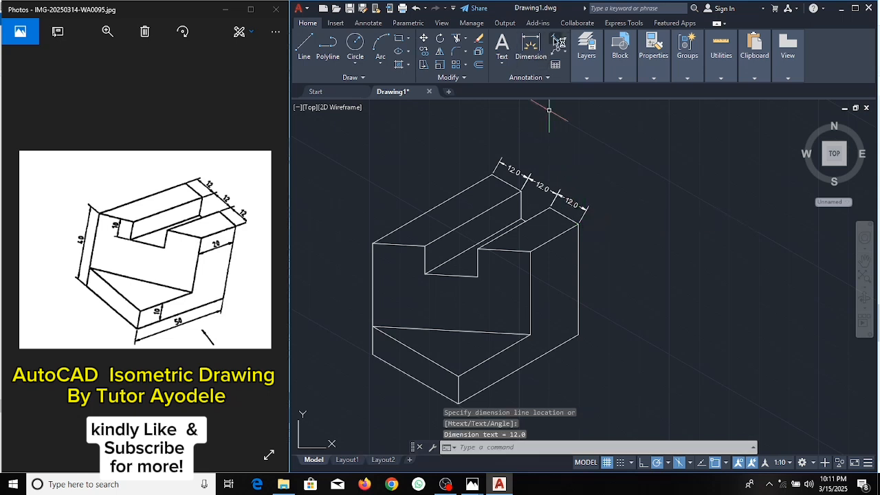
Place an aligned dimension on the right ridge's outer sloping top edge, with the dimension line below it over the side face
{"action": "key", "text": "Return"}
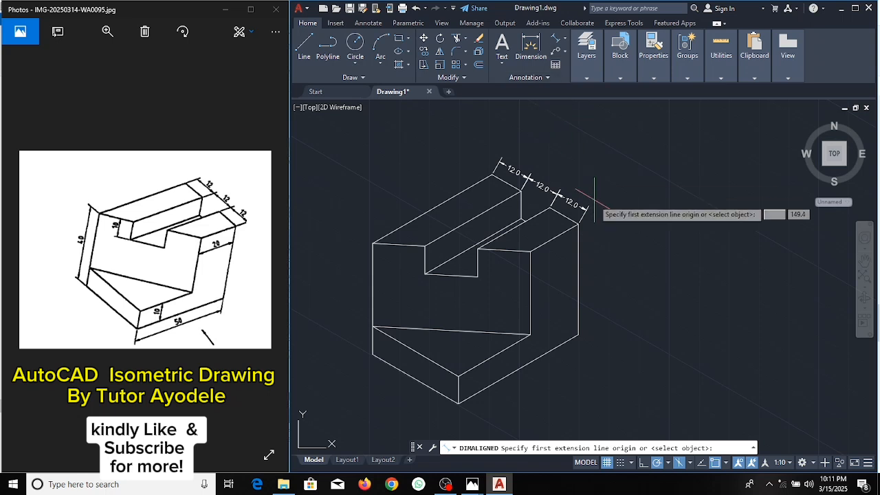
{"action": "left_click", "coordinate": [531, 252]}
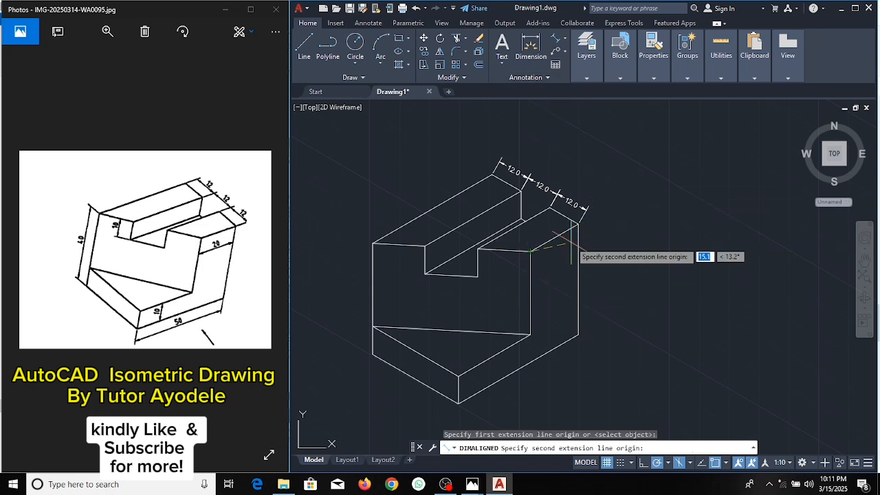
{"action": "left_click", "coordinate": [578, 223]}
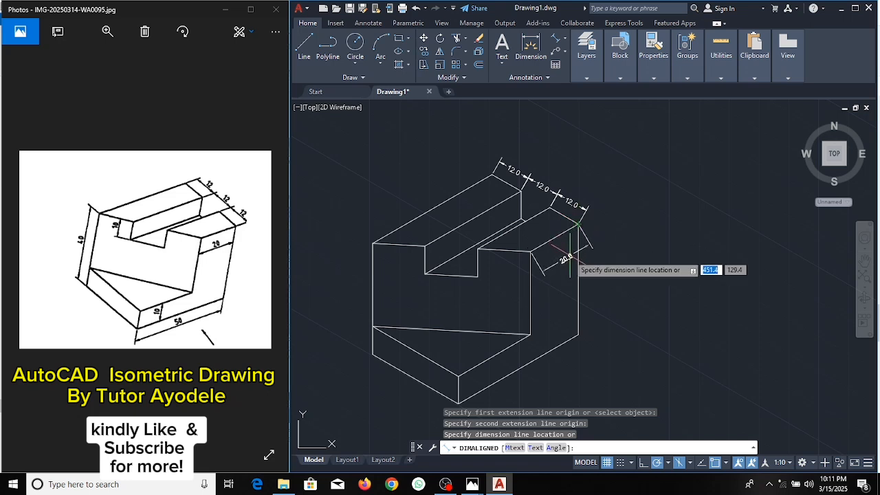
{"action": "left_click", "coordinate": [570, 256]}
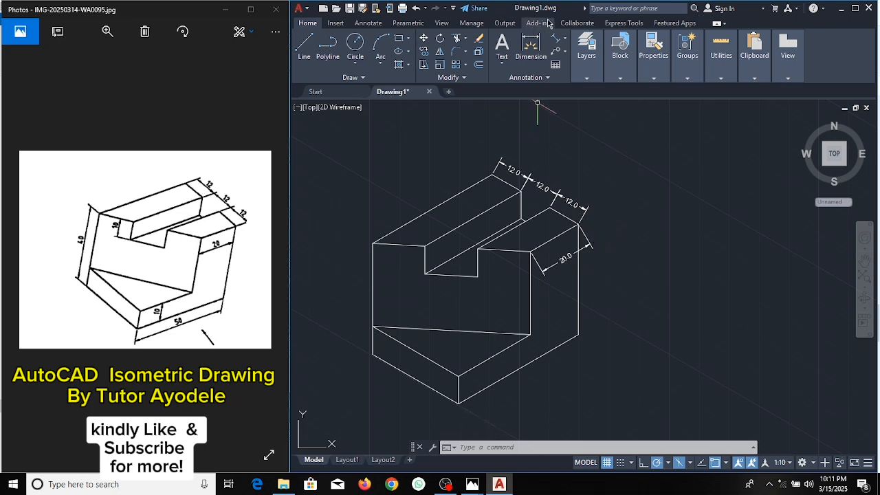
Place an aligned dimension for the block's full height along its left vertical edge, offset outside the block
{"action": "left_click", "coordinate": [556, 43]}
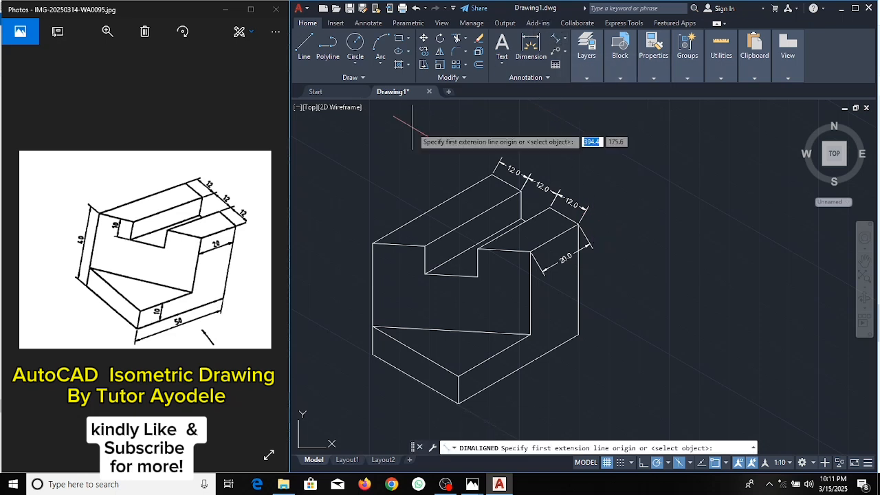
{"action": "left_click", "coordinate": [372, 244]}
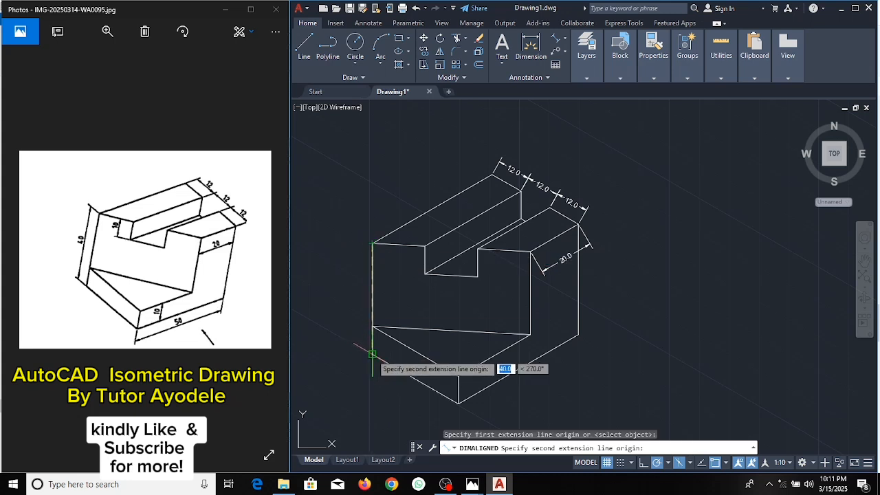
{"action": "left_click", "coordinate": [372, 354]}
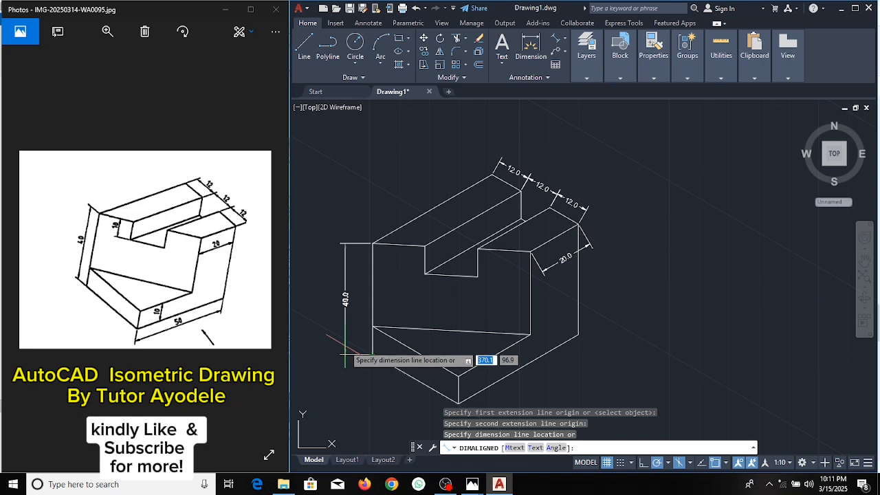
{"action": "left_click", "coordinate": [351, 357]}
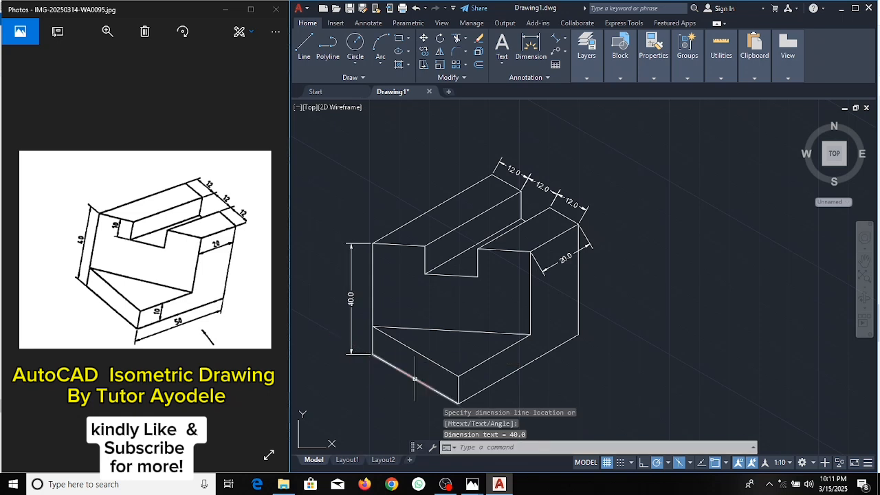
Place an aligned dimension on the short vertical edge at the block's lowest front corner
{"action": "left_click", "coordinate": [587, 48]}
{"action": "left_click", "coordinate": [558, 44]}
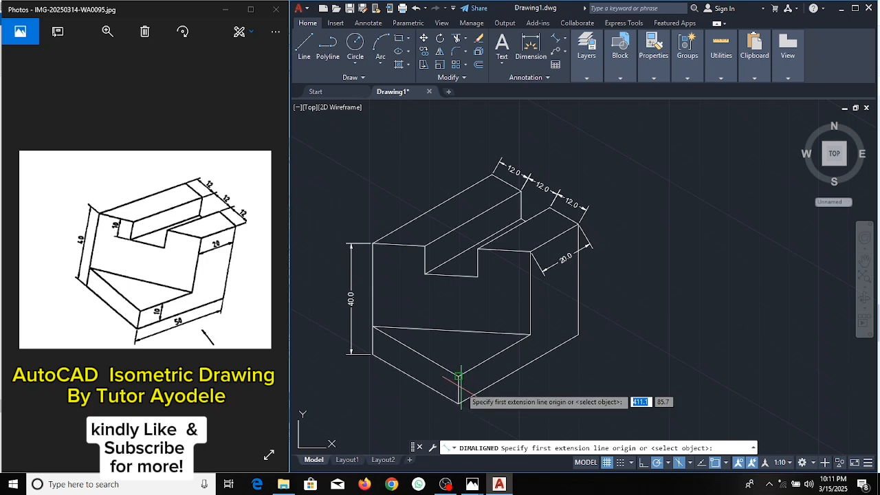
{"action": "left_click", "coordinate": [458, 376]}
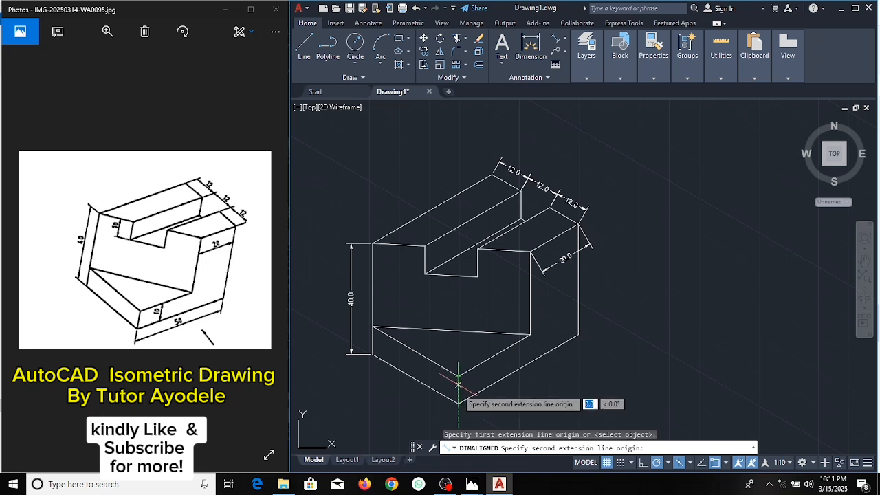
{"action": "left_click", "coordinate": [459, 403]}
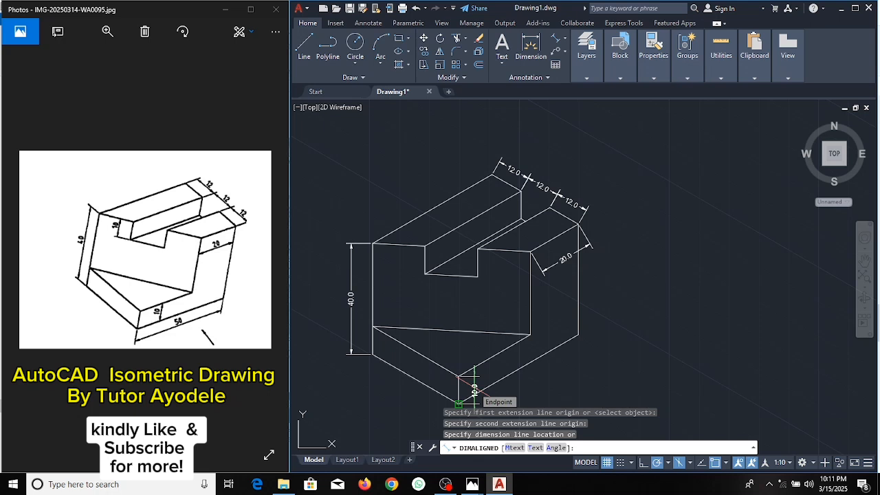
{"action": "left_click", "coordinate": [475, 390]}
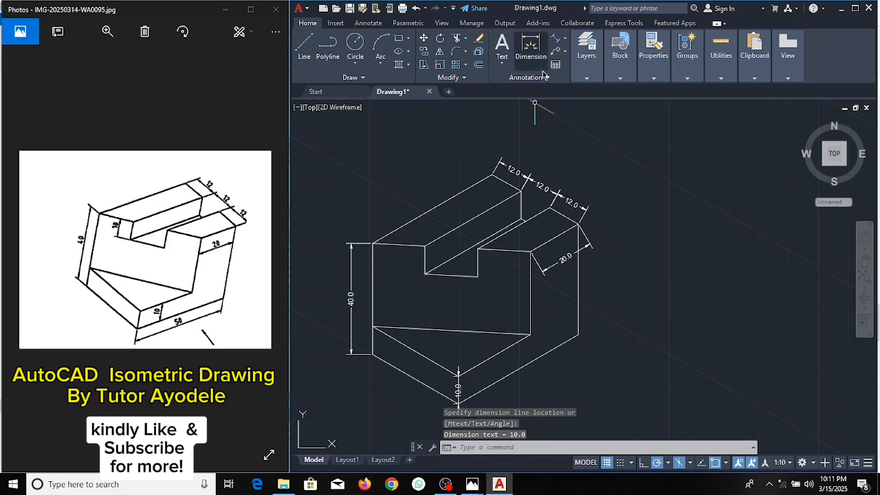
Erase the aligned dimension on the short vertical edge at the lowest front corner
{"action": "left_click", "coordinate": [480, 39]}
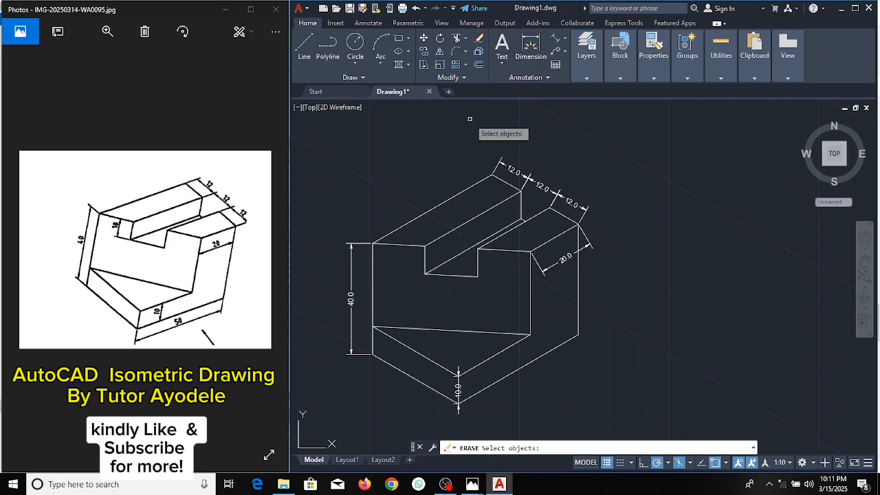
{"action": "left_click", "coordinate": [458, 383]}
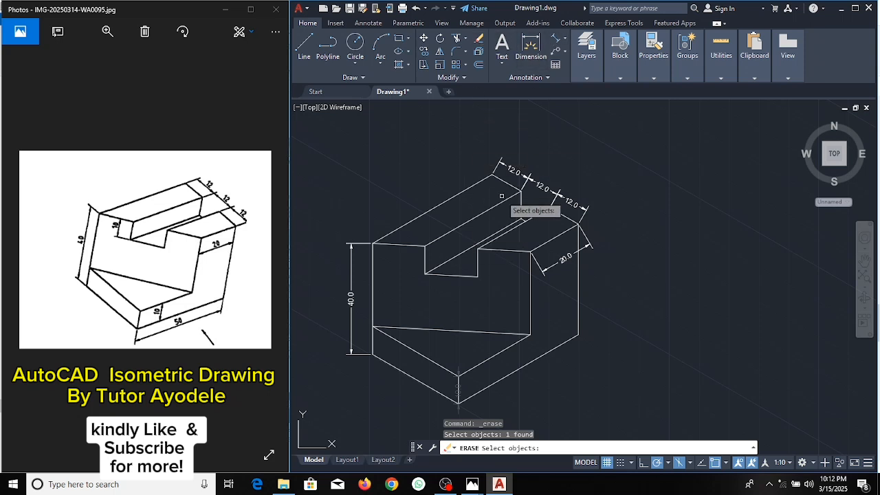
{"action": "key", "text": "Return"}
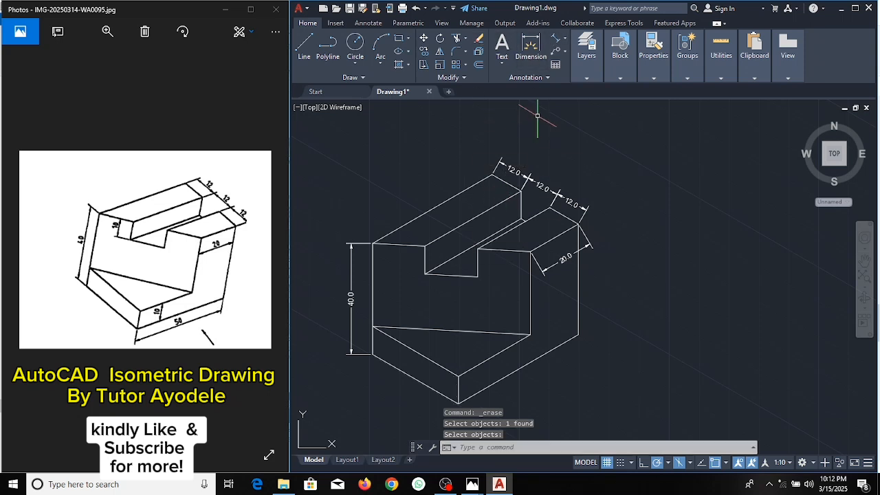
Try again to place an aligned dimension on the front corner's short vertical edge, with its dimension line beside the edge
{"action": "left_click", "coordinate": [555, 44]}
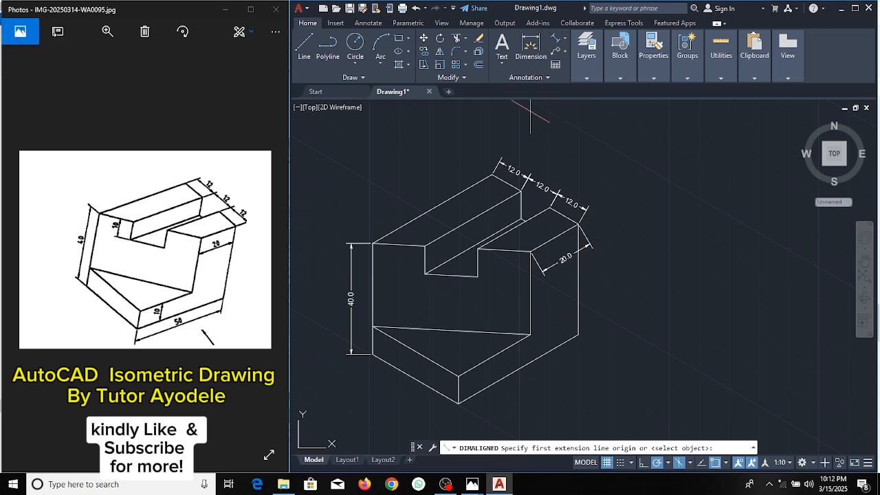
{"action": "left_click", "coordinate": [459, 376]}
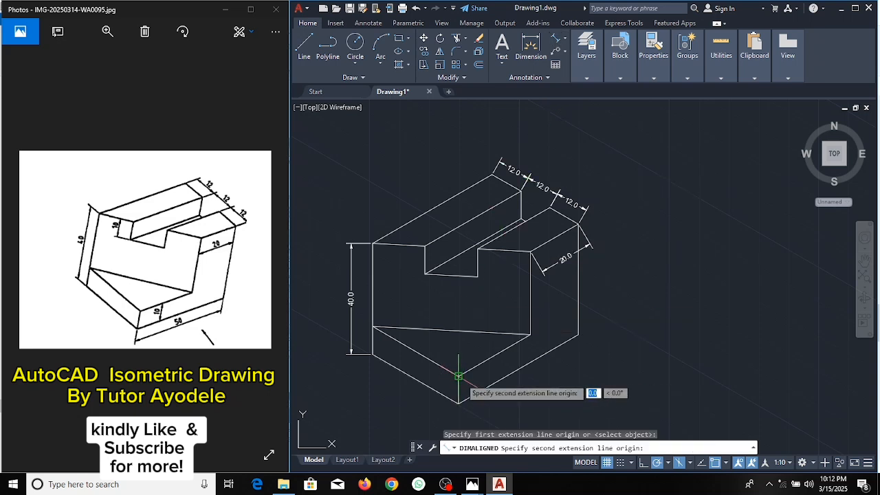
{"action": "left_click", "coordinate": [458, 404]}
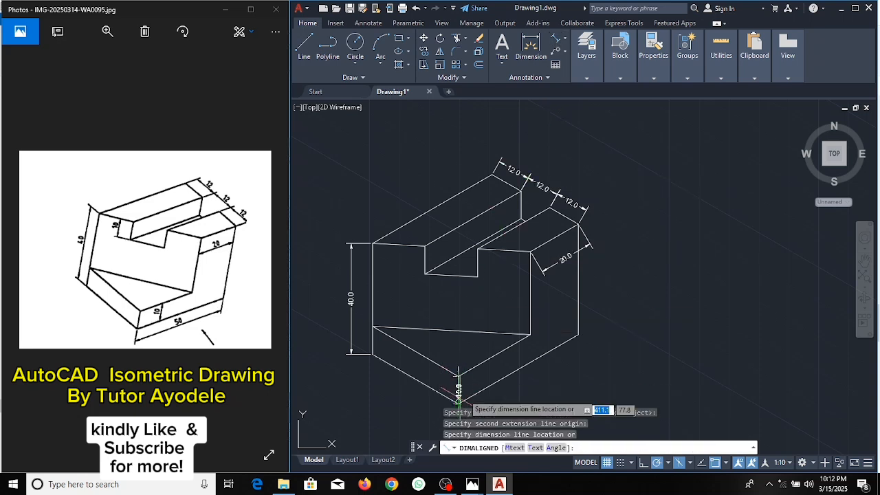
{"action": "left_click", "coordinate": [475, 388]}
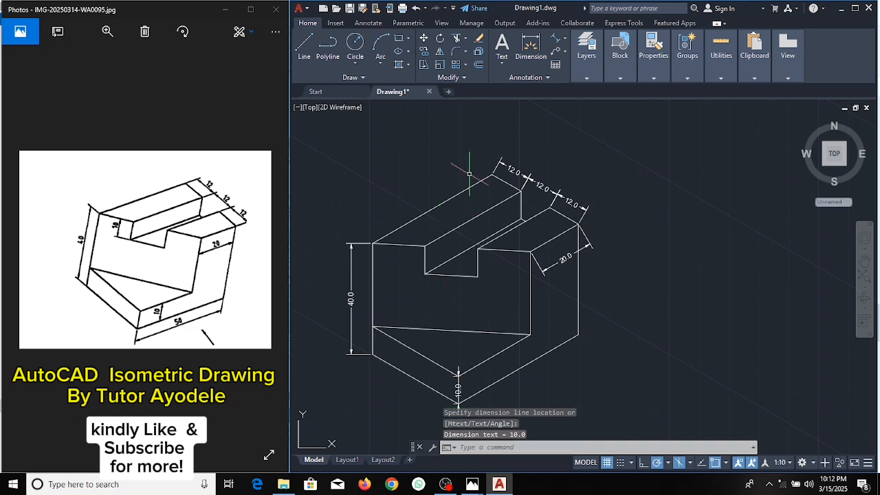
Erase the second aligned dimension from the front corner's short vertical edge
{"action": "left_click", "coordinate": [555, 41]}
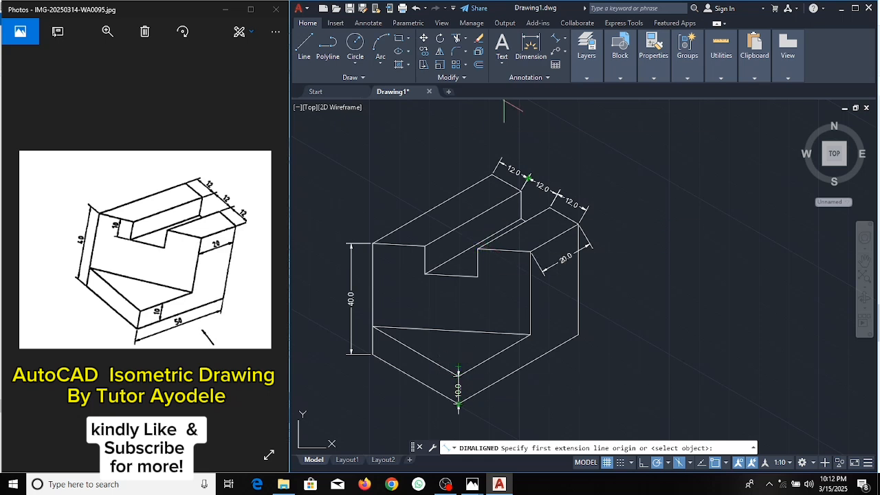
{"action": "left_click", "coordinate": [480, 40]}
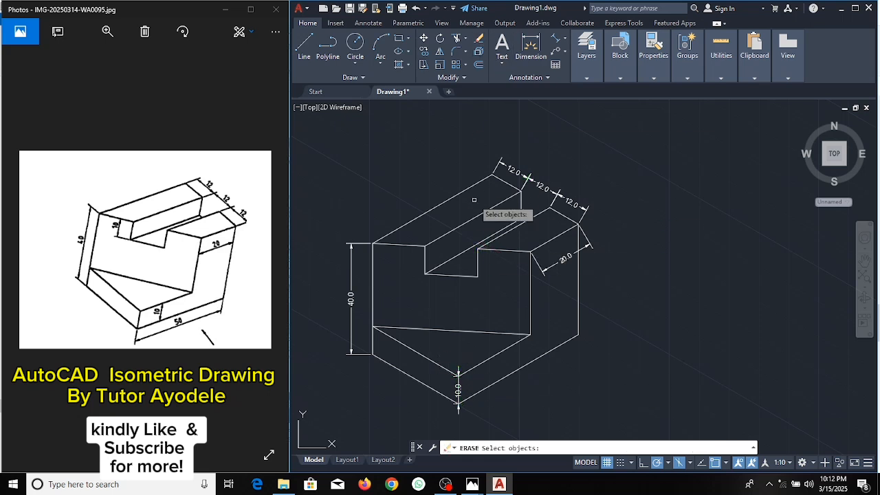
{"action": "left_click", "coordinate": [458, 372]}
{"action": "key", "text": "Return"}
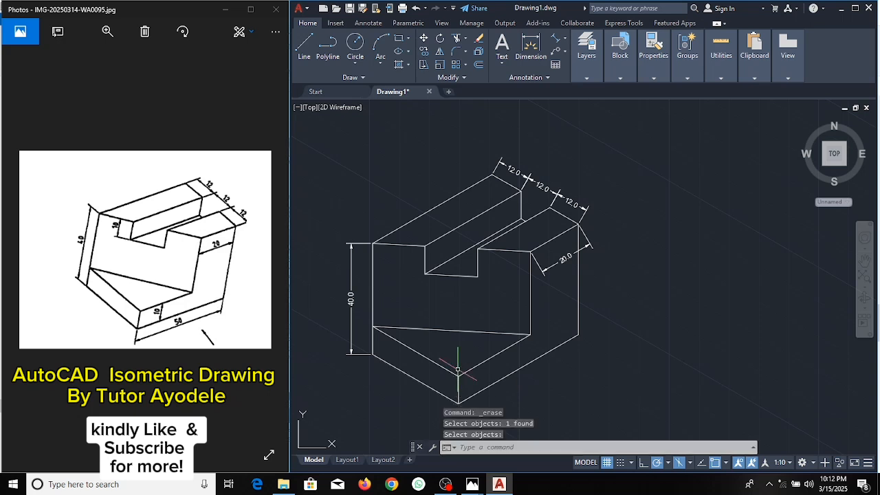
Place an aligned dimension along the block's lower right bottom edge, with the dimension line offset below it
{"action": "left_click", "coordinate": [557, 42]}
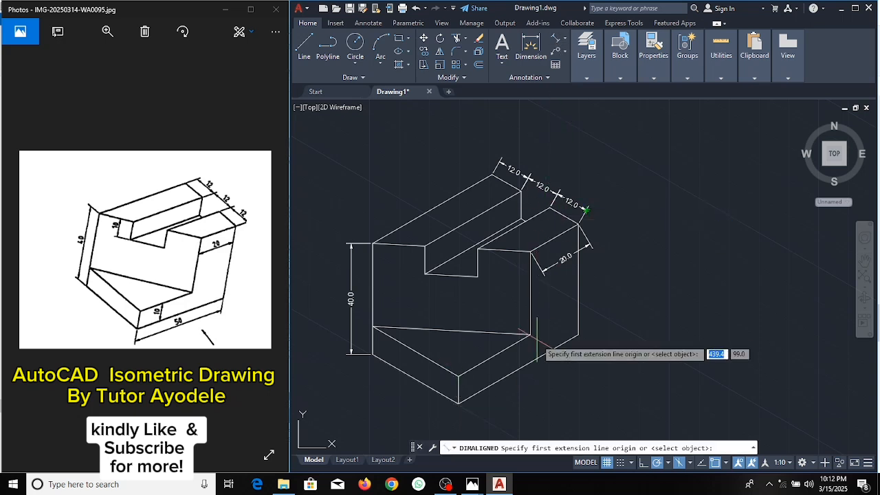
{"action": "left_click", "coordinate": [578, 336]}
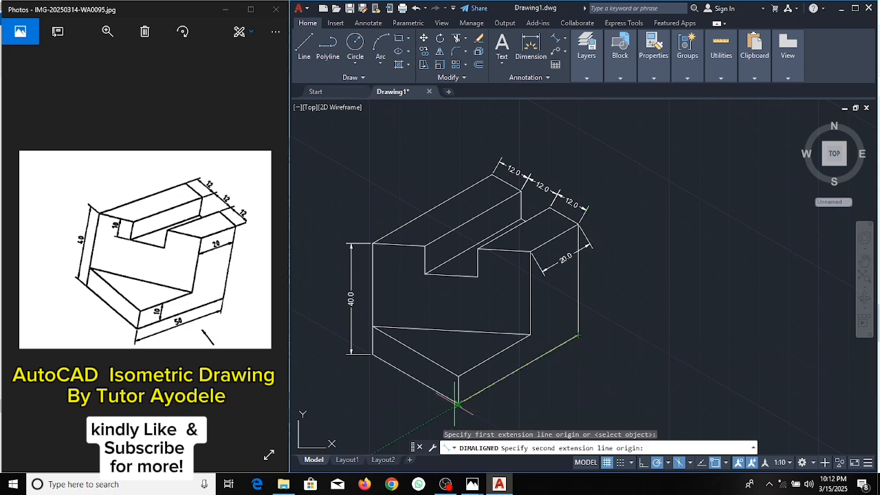
{"action": "left_click", "coordinate": [459, 403]}
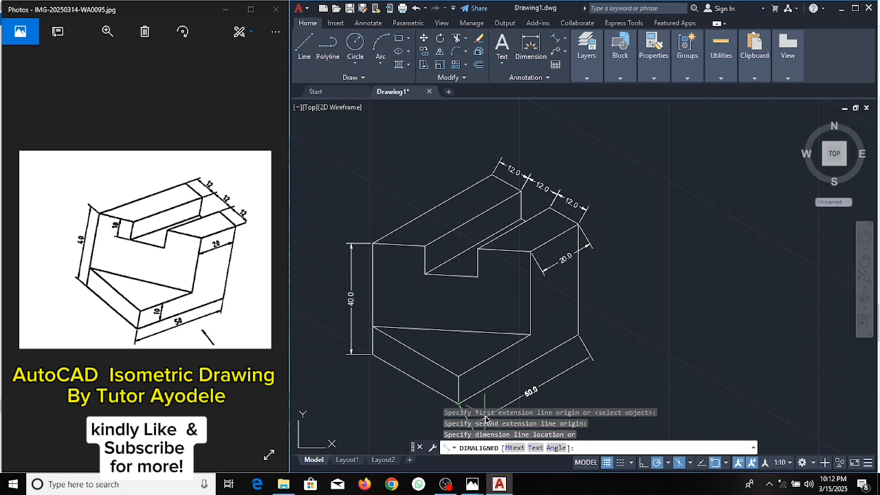
{"action": "left_click", "coordinate": [520, 404]}
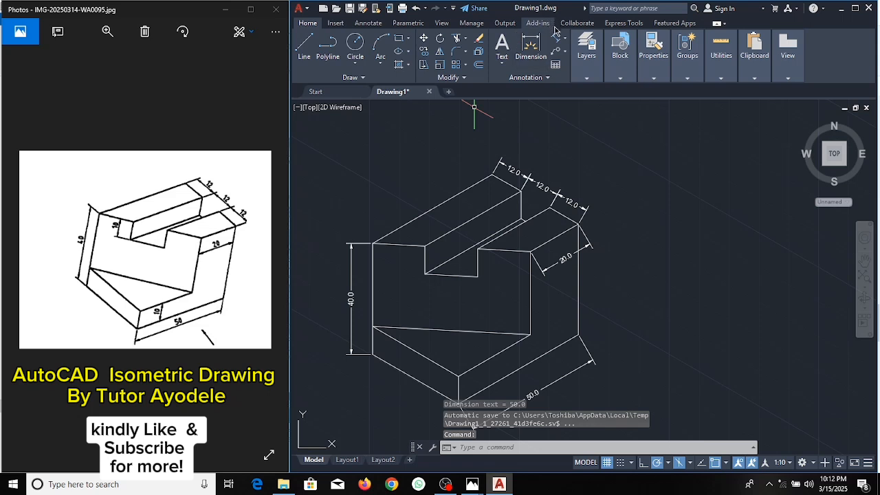
Try to place an aligned dimension on the lowest front corner's short vertical edge, with its dimension line directly on the edge
{"action": "key", "text": "Return"}
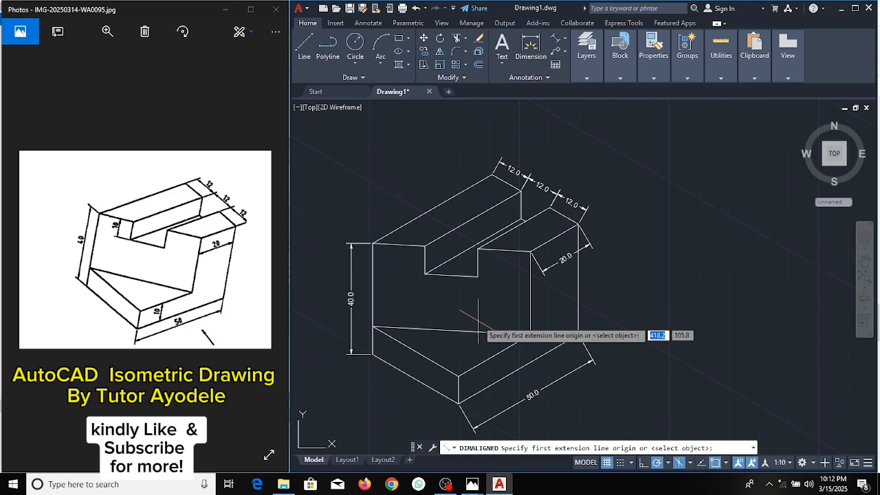
{"action": "left_click", "coordinate": [459, 376]}
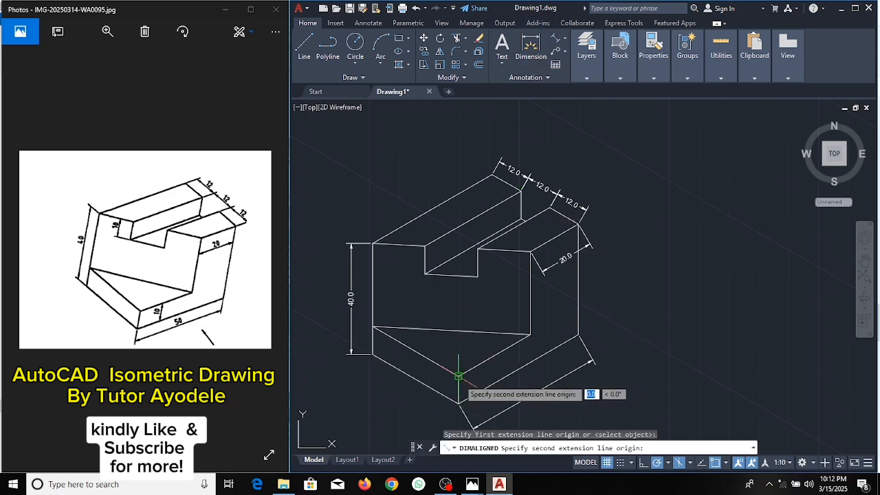
{"action": "left_click", "coordinate": [459, 403]}
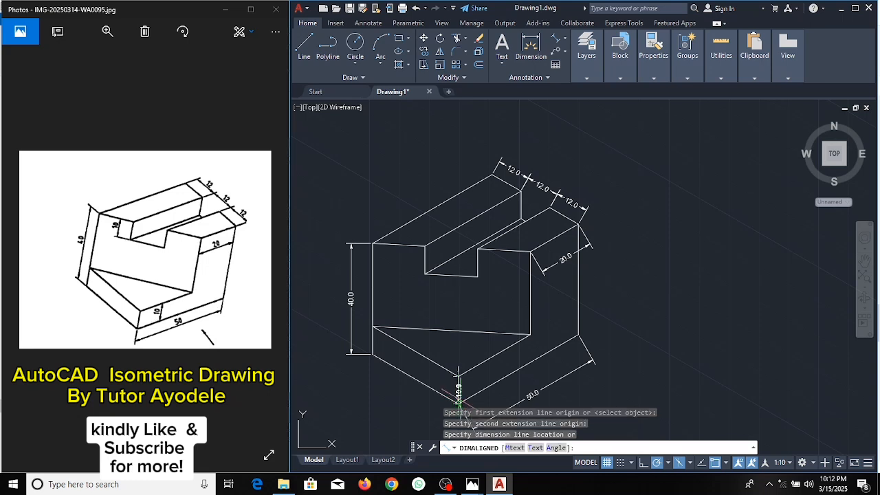
{"action": "left_click", "coordinate": [458, 394]}
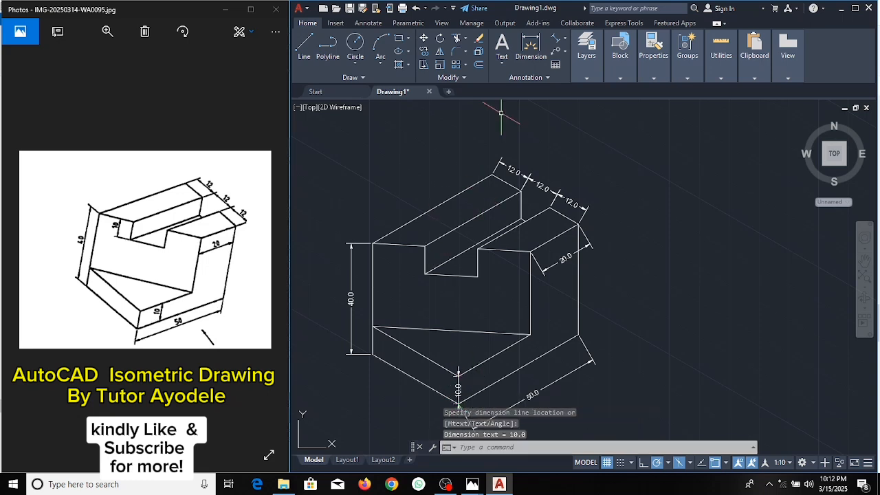
Erase the aligned dimension lying on the front corner's short vertical edge
{"action": "left_click", "coordinate": [480, 38]}
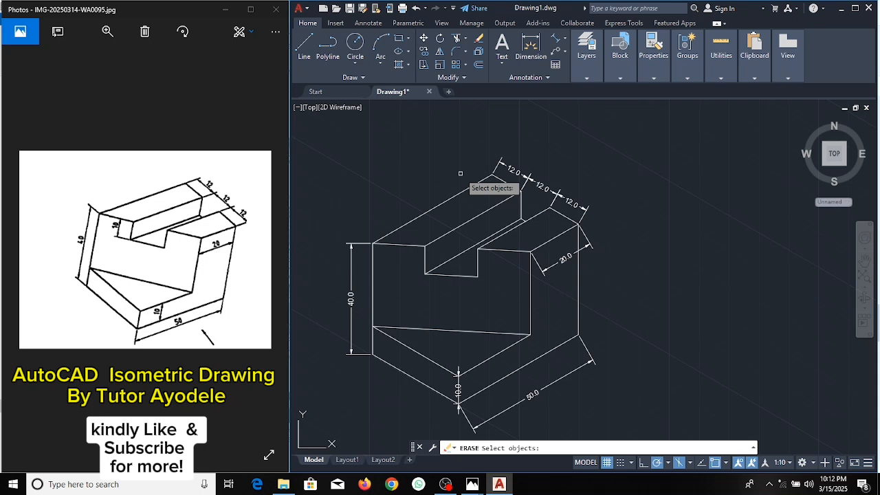
{"action": "left_click", "coordinate": [458, 369]}
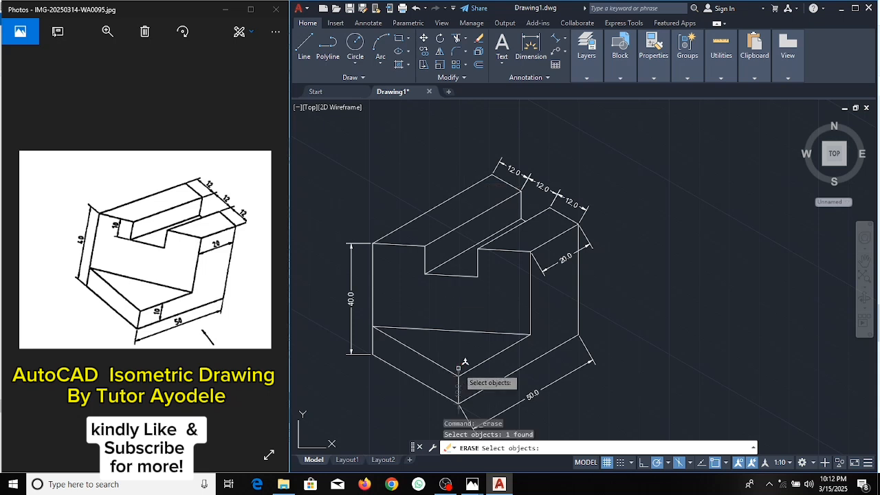
{"action": "key", "text": "Return"}
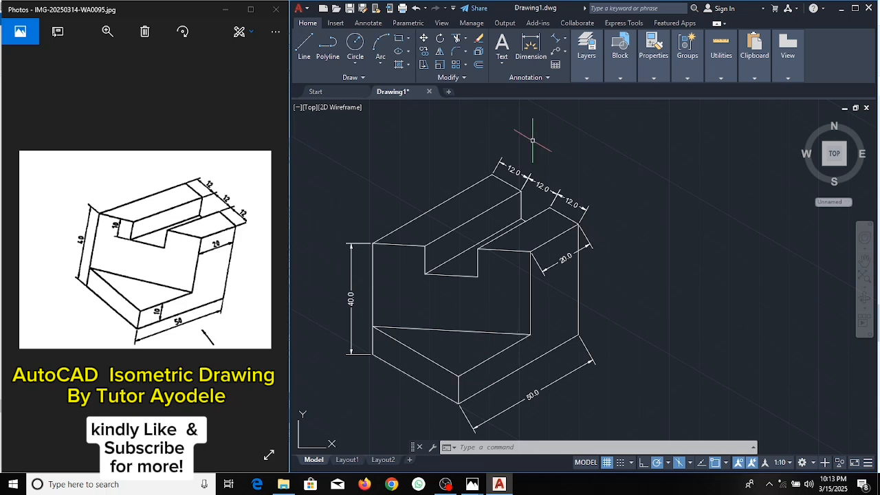
Try an aligned dimension from the sloped face's lower right corner straight down to the block's bottom edge, with its dimension line offset outward
{"action": "left_click", "coordinate": [556, 42]}
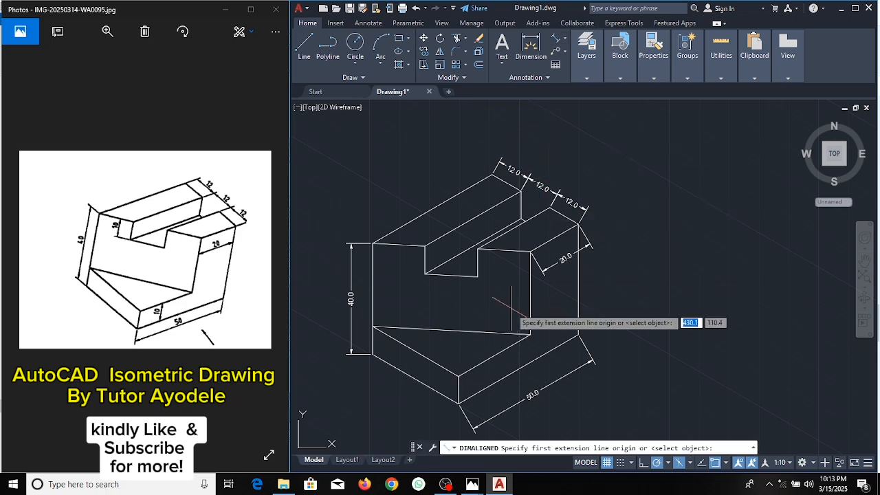
{"action": "left_click", "coordinate": [507, 350]}
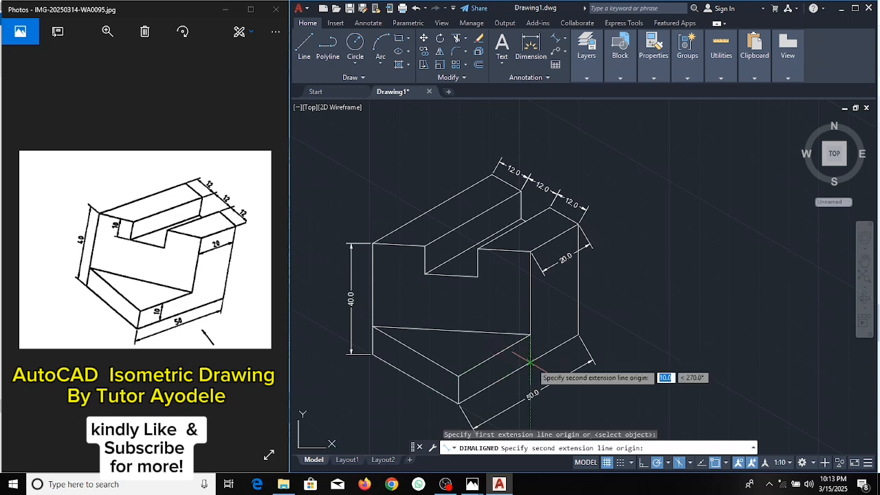
{"action": "left_click", "coordinate": [530, 361]}
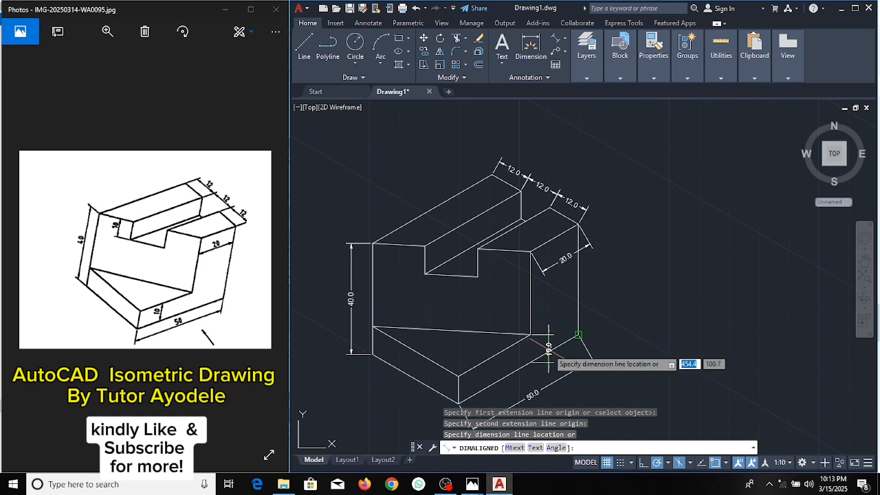
{"action": "left_click", "coordinate": [549, 350]}
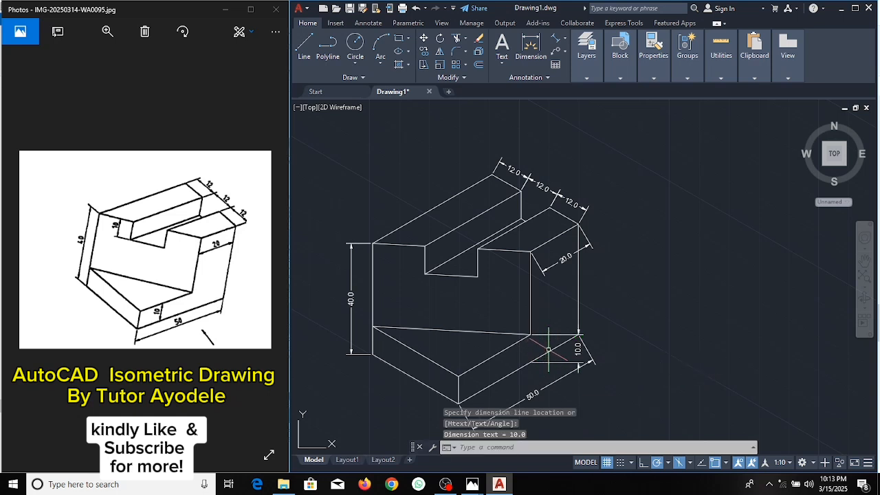
Erase the vertical aligned dimension between the sloped face's right corner and the bottom edge
{"action": "left_click", "coordinate": [480, 39]}
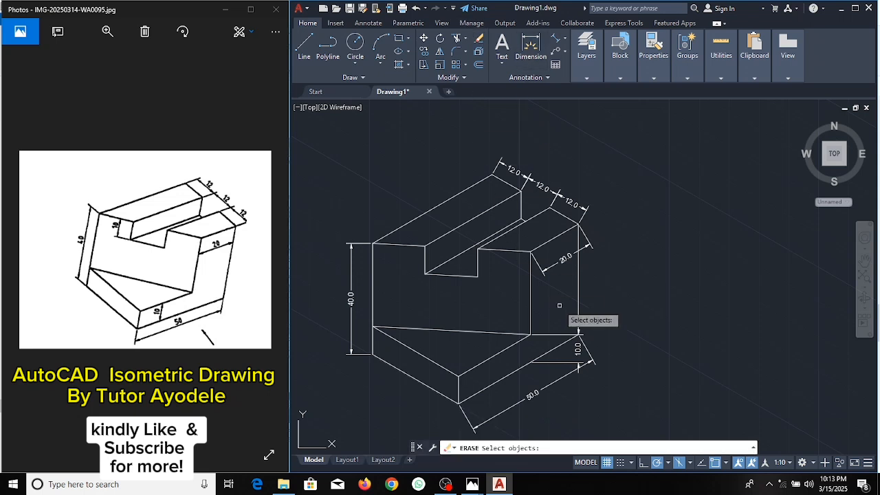
{"action": "left_click", "coordinate": [558, 335]}
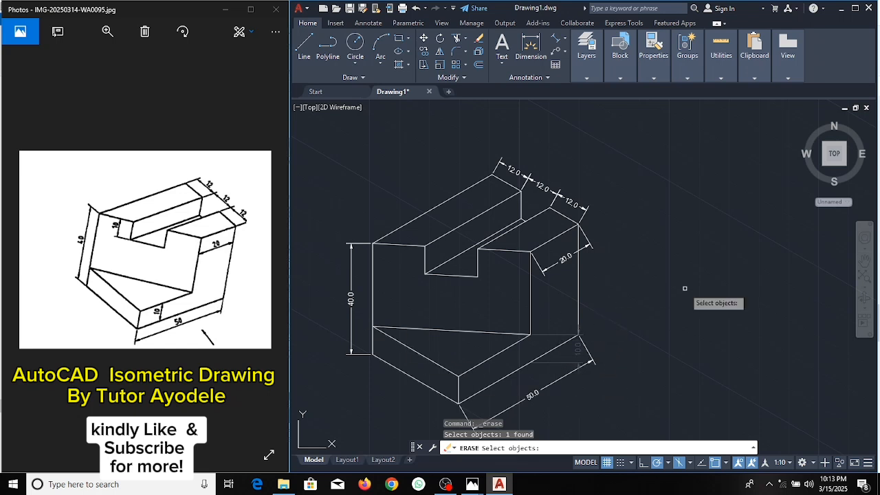
{"action": "key", "text": "Return"}
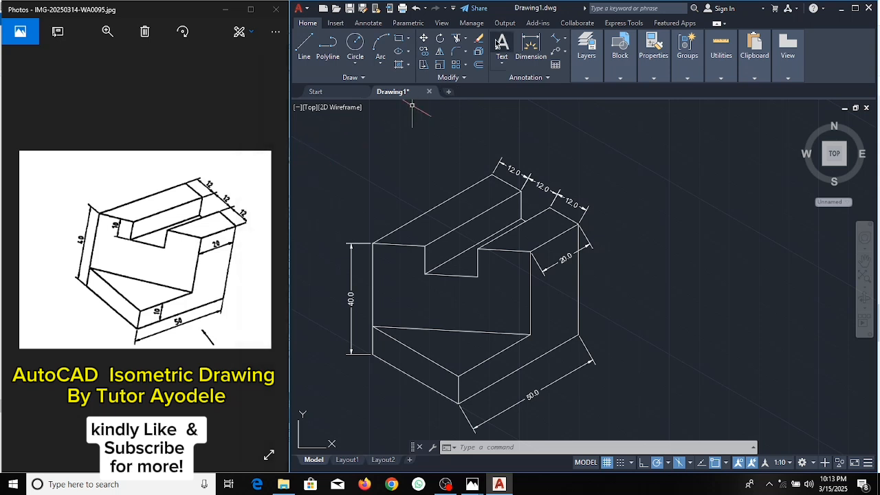
Place an aligned dimension on the lowest front corner's short vertical edge, with its dimension line just right of the edge
{"action": "left_click", "coordinate": [556, 40]}
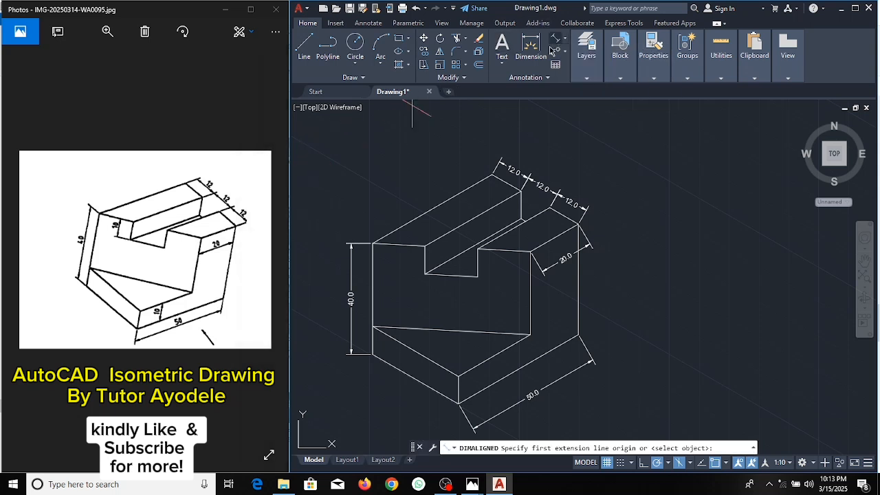
{"action": "left_click", "coordinate": [458, 376]}
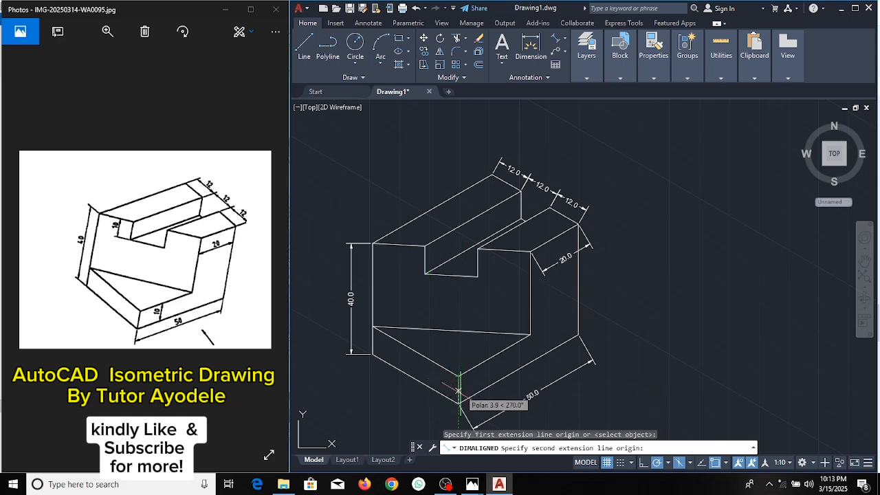
{"action": "left_click", "coordinate": [459, 404]}
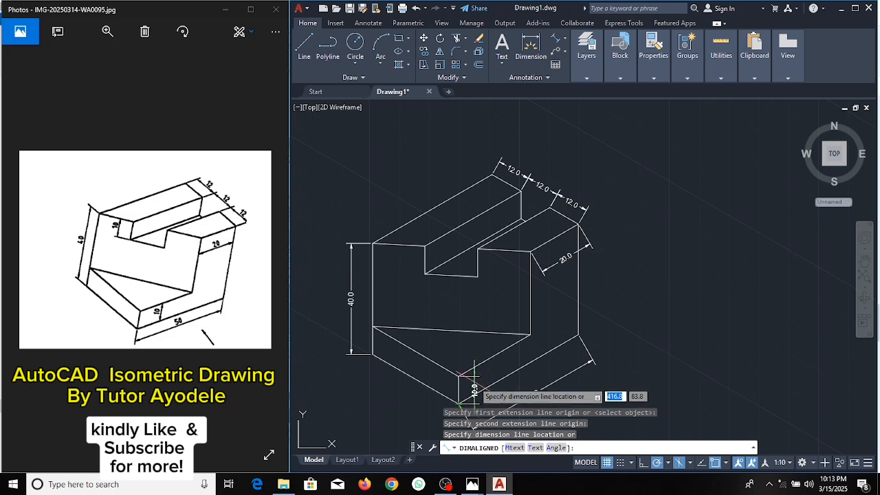
{"action": "left_click", "coordinate": [474, 385]}
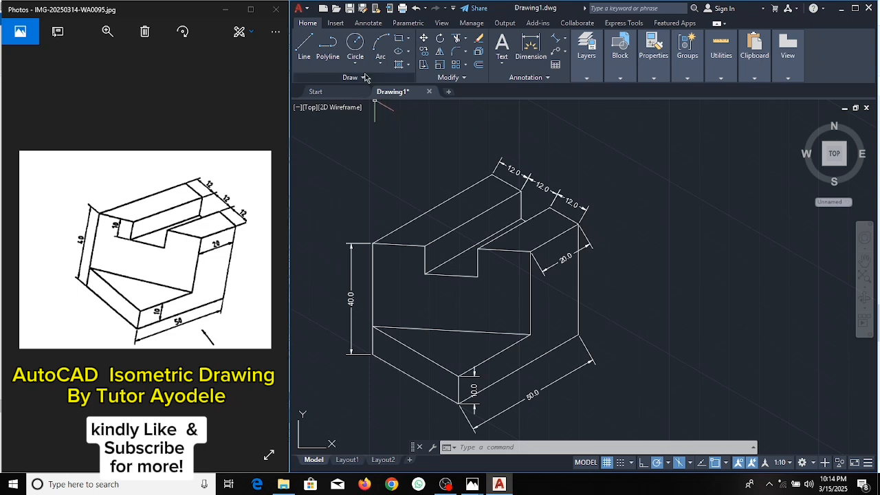
Oblique the 40 mm height dimension on the block's left side to an angle of 150 degrees
{"action": "left_click", "coordinate": [368, 23]}
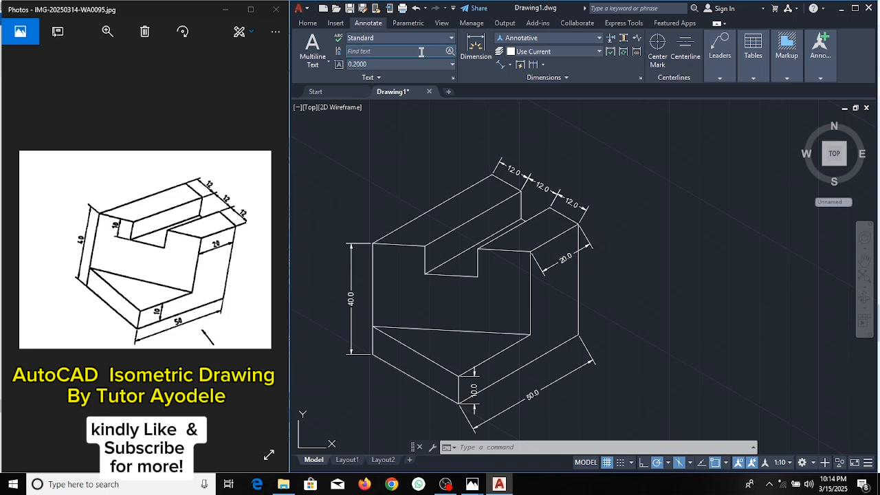
{"action": "left_click", "coordinate": [548, 78]}
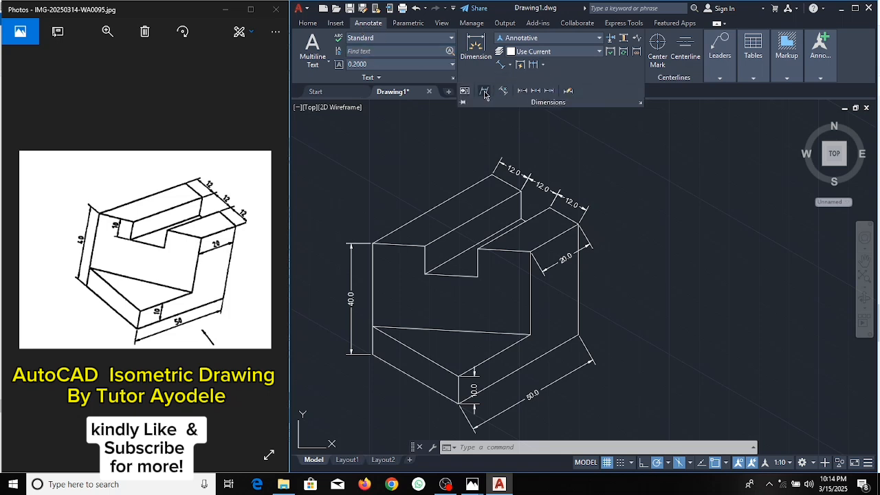
{"action": "left_click", "coordinate": [485, 94]}
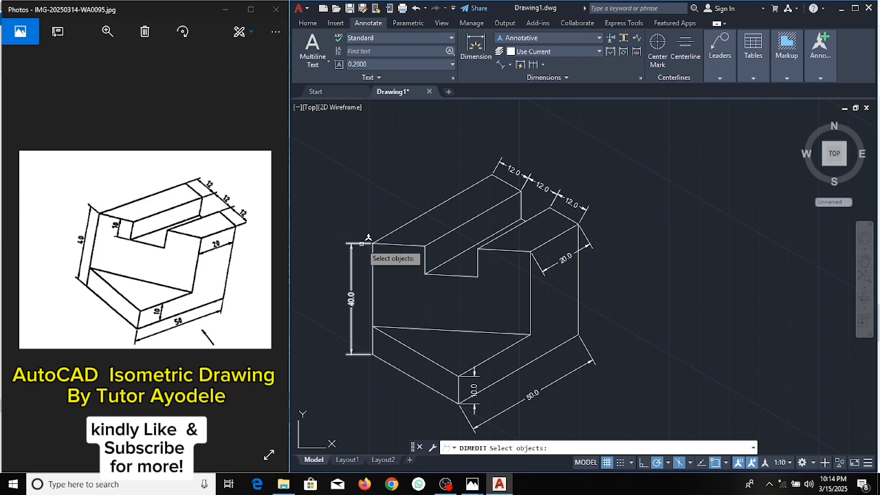
{"action": "left_click", "coordinate": [361, 243]}
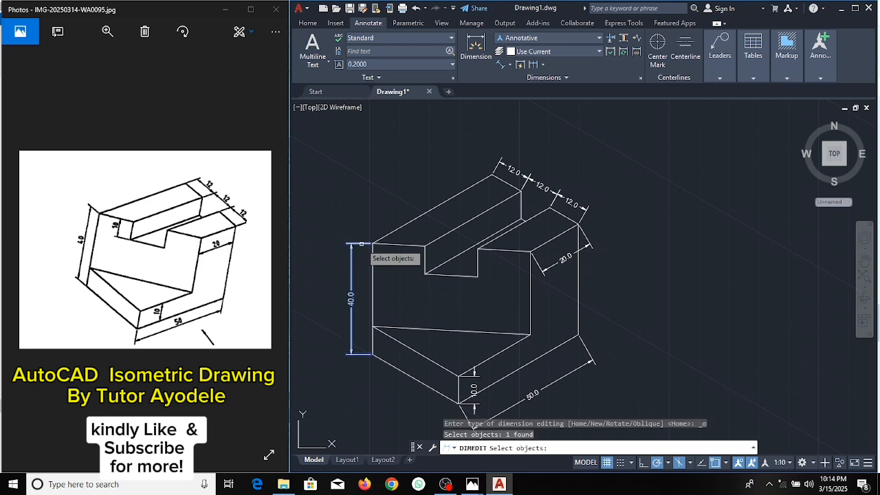
{"action": "key", "text": "Return"}
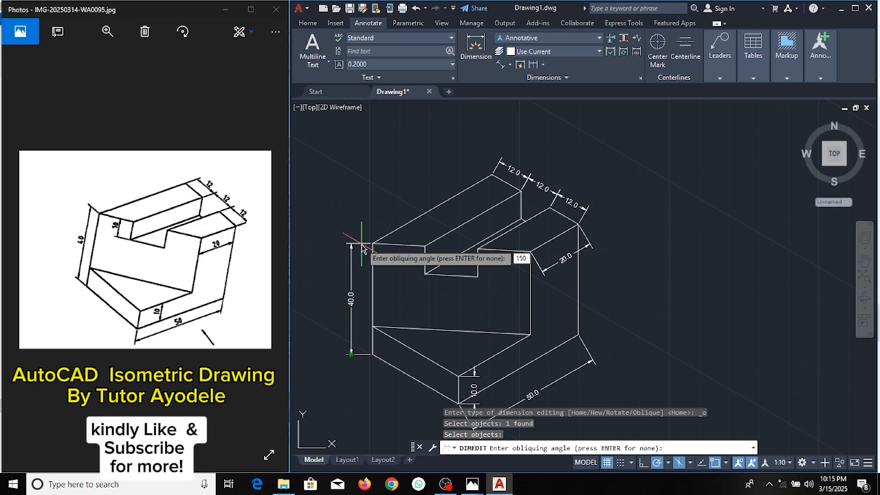
{"action": "type", "text": "150"}
{"action": "key", "text": "Return"}
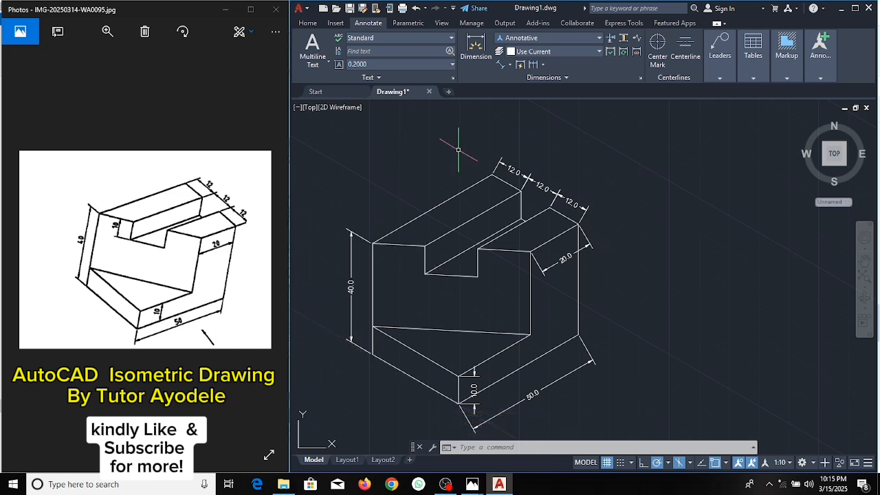
Oblique the three 12 mm dimensions along the top and the 10 mm front corner dimension to 30 degrees
{"action": "left_click", "coordinate": [529, 78]}
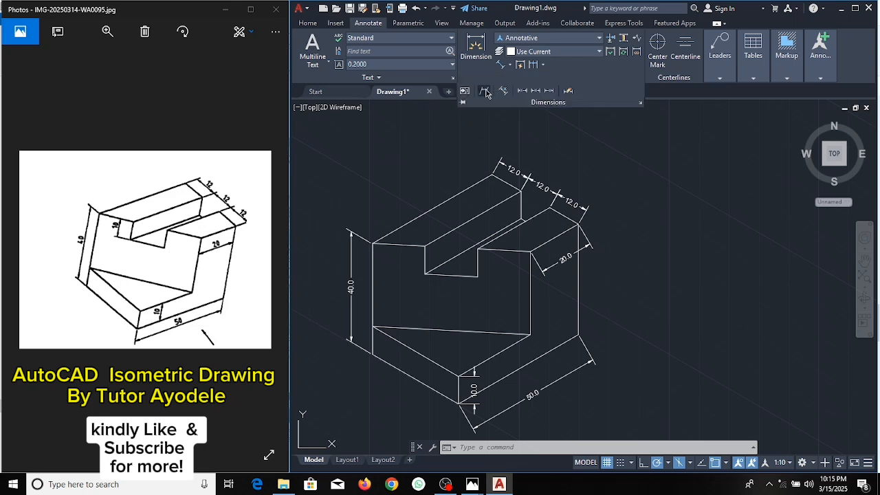
{"action": "left_click", "coordinate": [485, 92]}
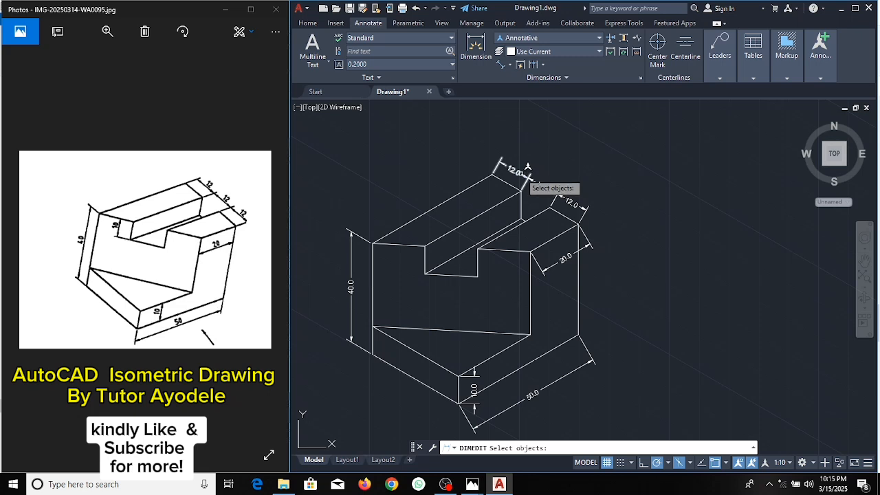
{"action": "left_click", "coordinate": [527, 167]}
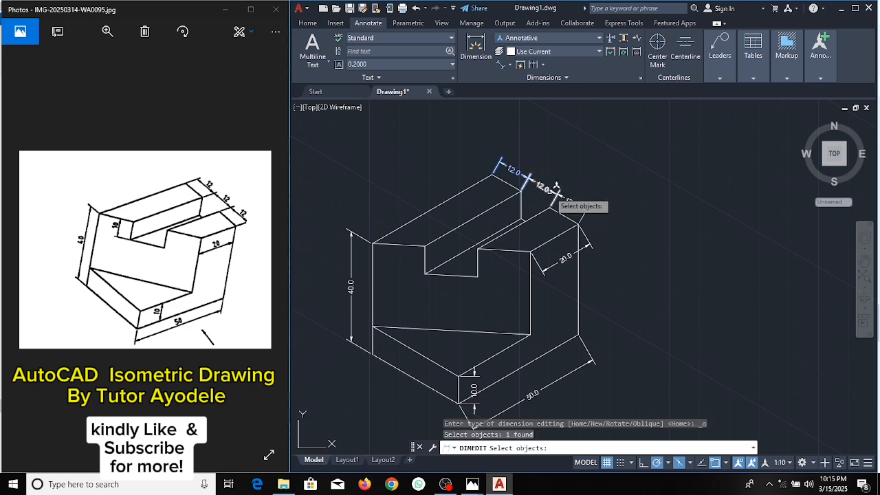
{"action": "left_click", "coordinate": [556, 185]}
{"action": "left_click", "coordinate": [576, 195]}
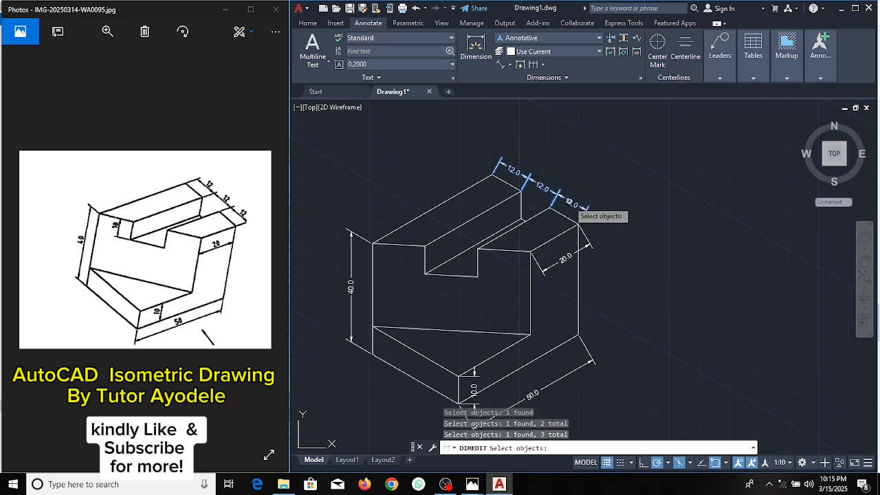
{"action": "left_click", "coordinate": [475, 375]}
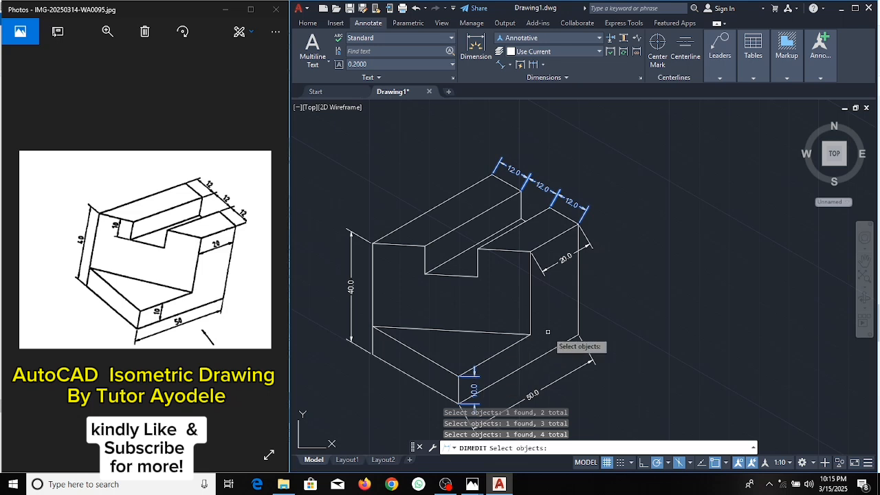
{"action": "key", "text": "Return"}
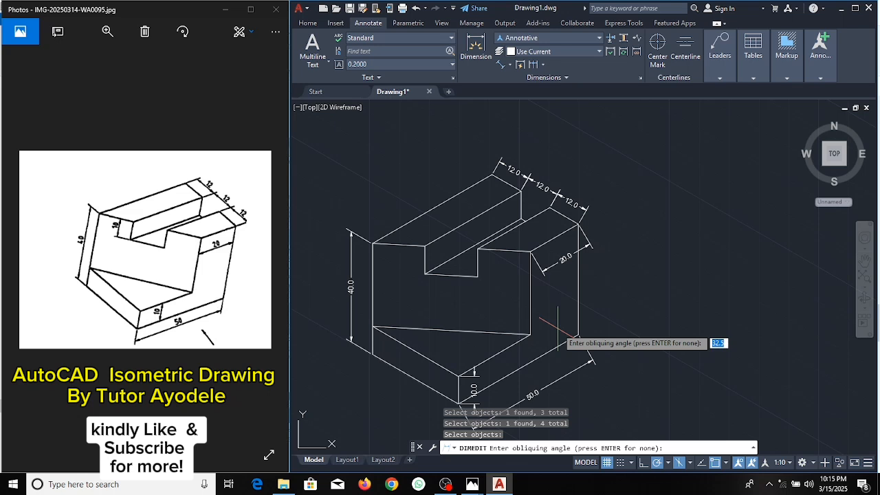
{"action": "type", "text": "30"}
{"action": "key", "text": "Return"}
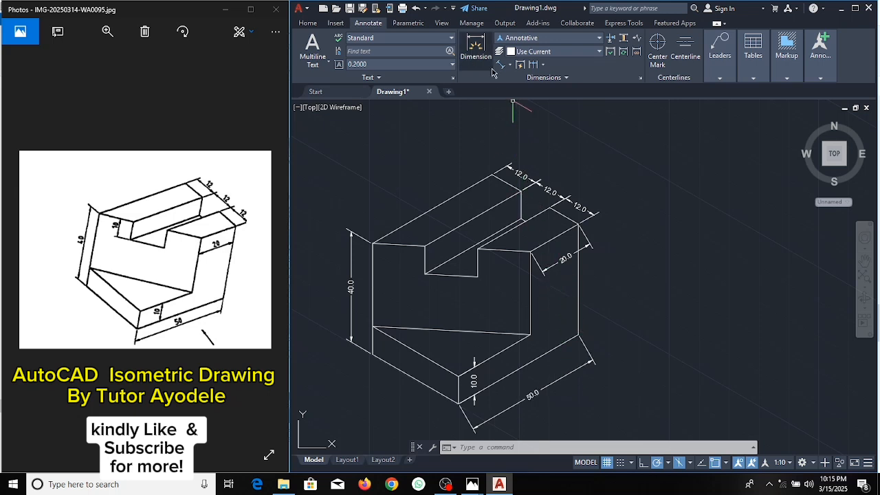
Oblique the 20 mm dimension on the upper right edge and the 50 mm dimension along the base to 90 degrees
{"action": "left_click", "coordinate": [533, 77]}
{"action": "left_click", "coordinate": [484, 90]}
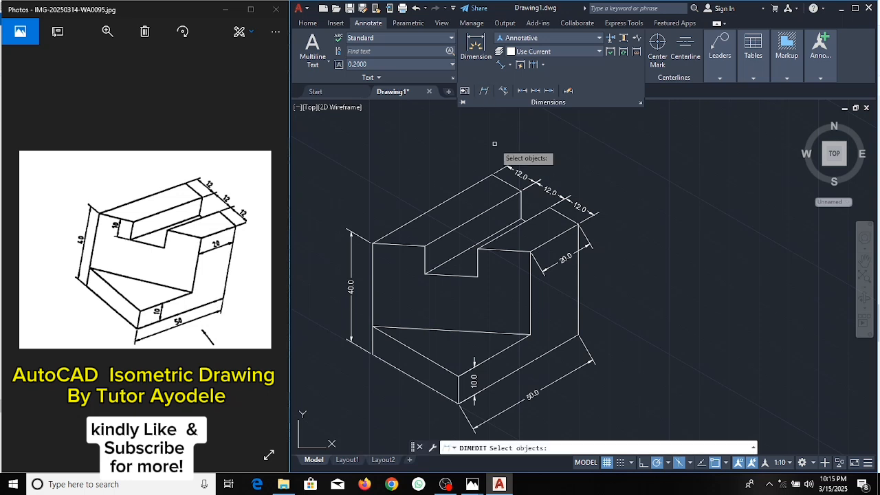
{"action": "left_click", "coordinate": [561, 259]}
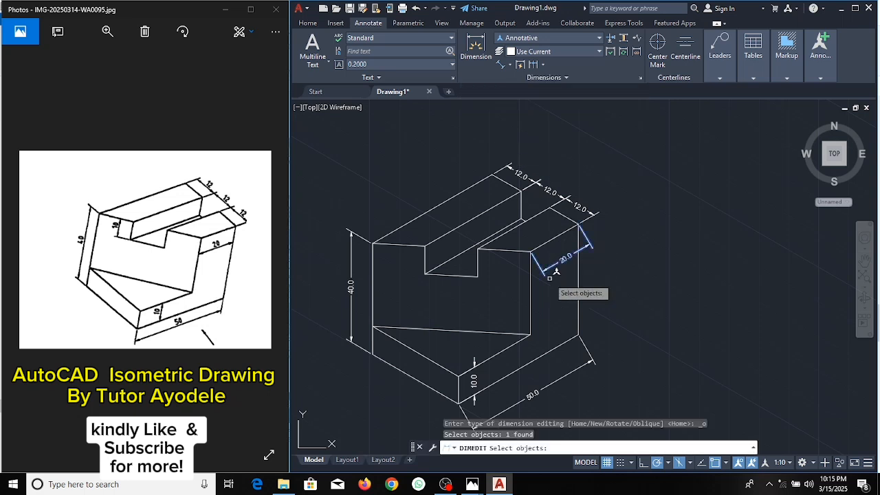
{"action": "left_click", "coordinate": [542, 386]}
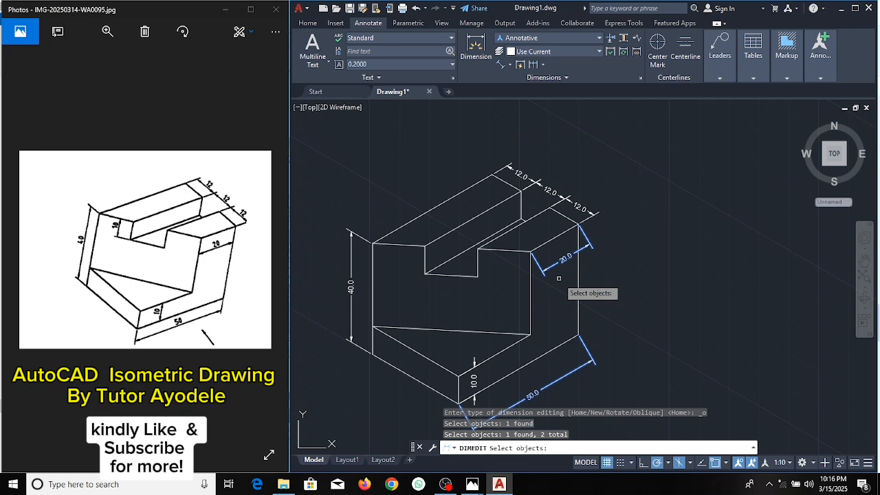
{"action": "key", "text": "Return"}
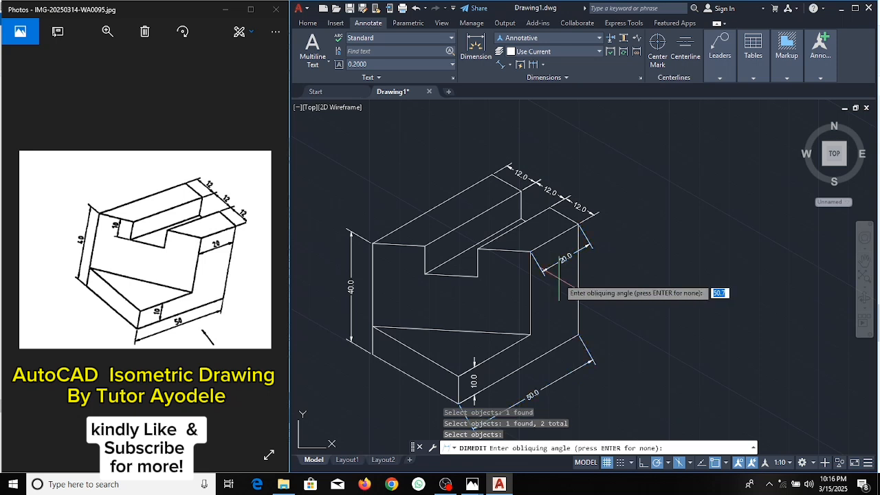
{"action": "type", "text": "30"}
{"action": "key", "text": "Return"}
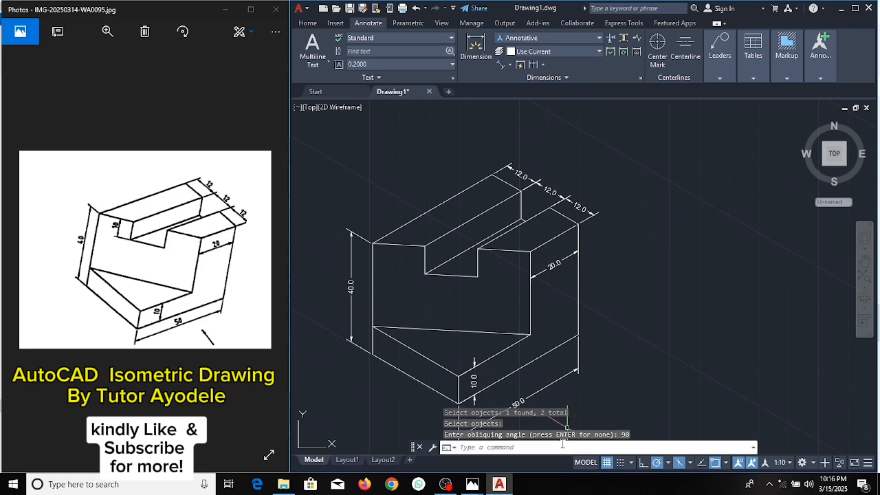
Zoom to All to fit the whole dimensioned block in the view
{"action": "type", "text": "zoom"}
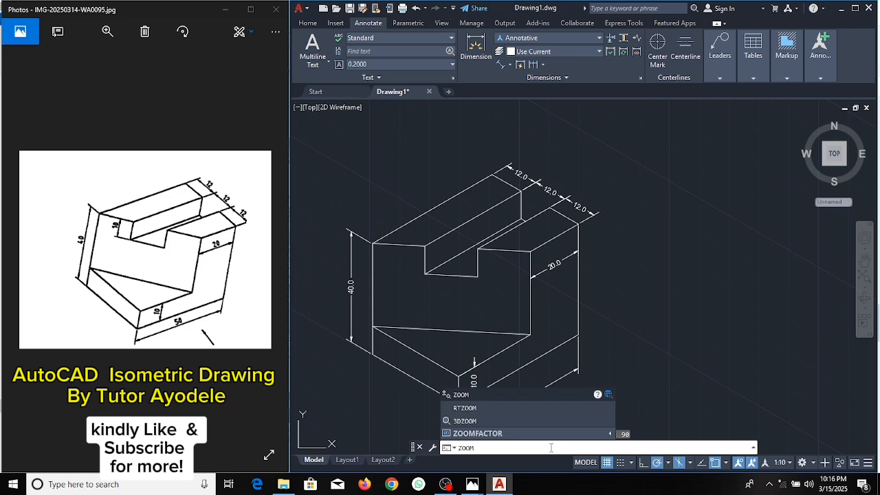
{"action": "key", "text": "Return"}
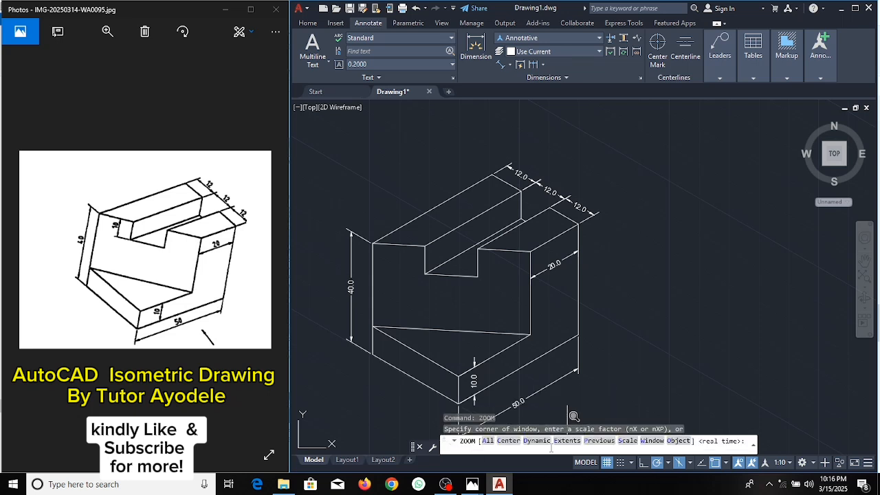
{"action": "type", "text": "A"}
{"action": "key", "text": "Return"}
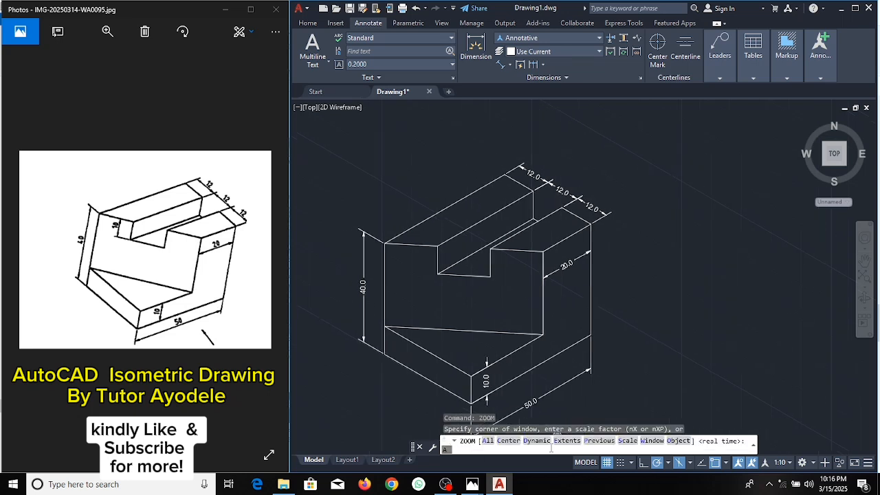
{"action": "left_click", "coordinate": [575, 423]}
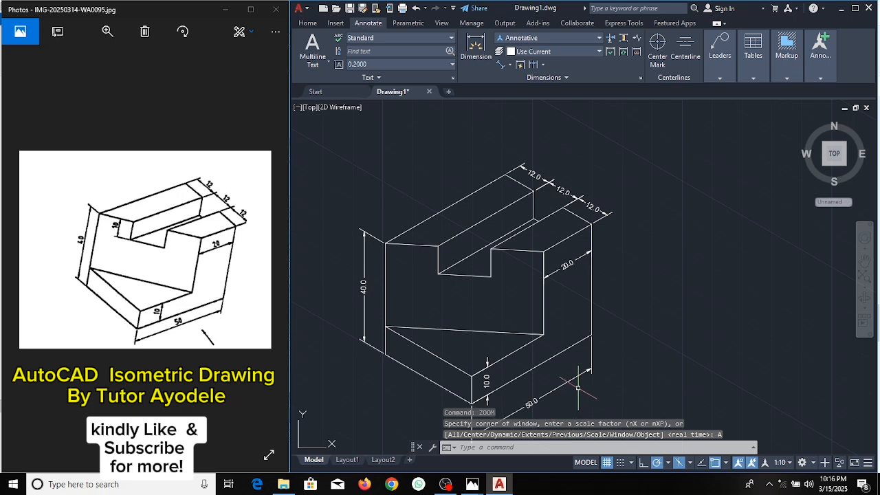
{"action": "key", "text": "Escape"}
{"action": "key", "text": "Escape"}
{"action": "key", "text": "Escape"}
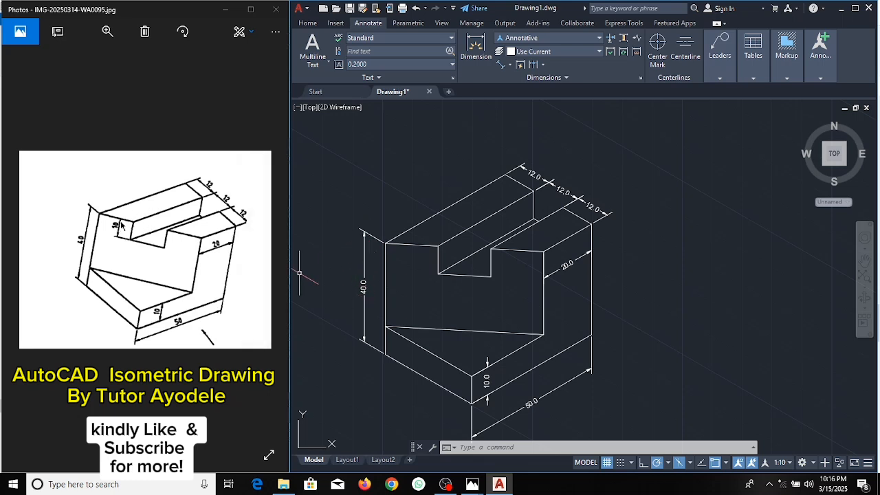
Place an aligned dimension on the notch's left vertical front edge, with its dimension line about 5.6 mm left of the edge
{"action": "left_click", "coordinate": [500, 65]}
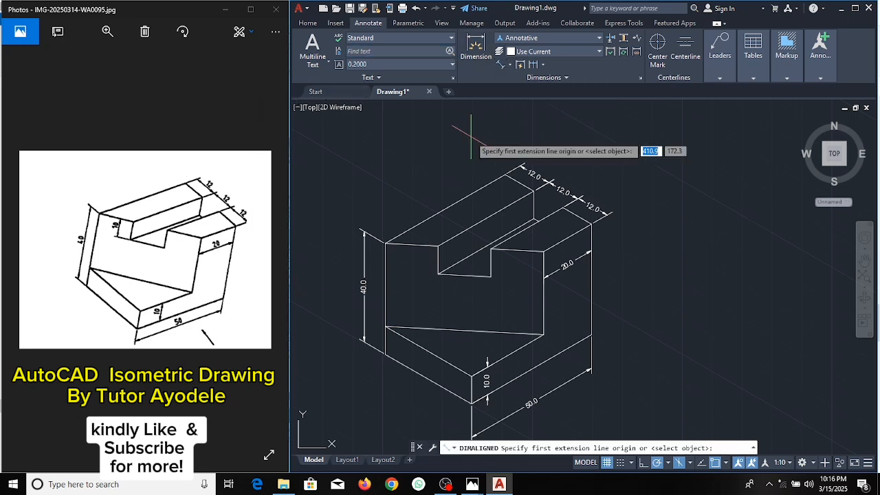
{"action": "left_click", "coordinate": [438, 246]}
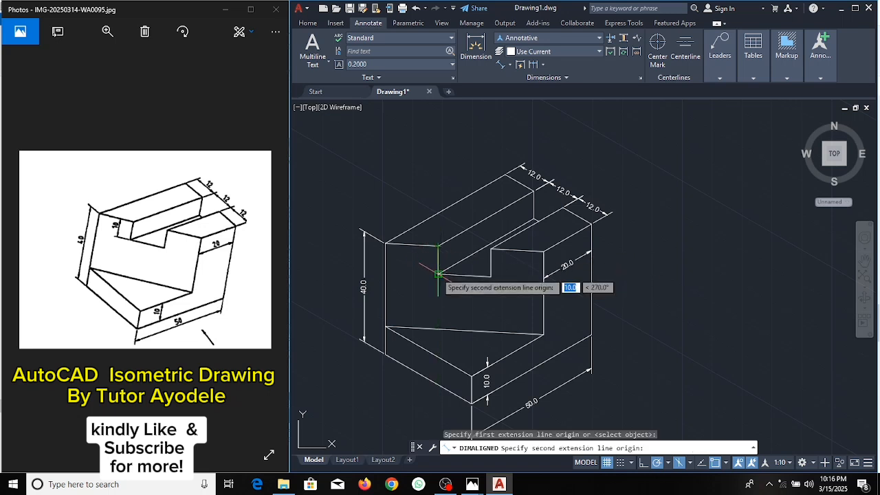
{"action": "left_click", "coordinate": [438, 274]}
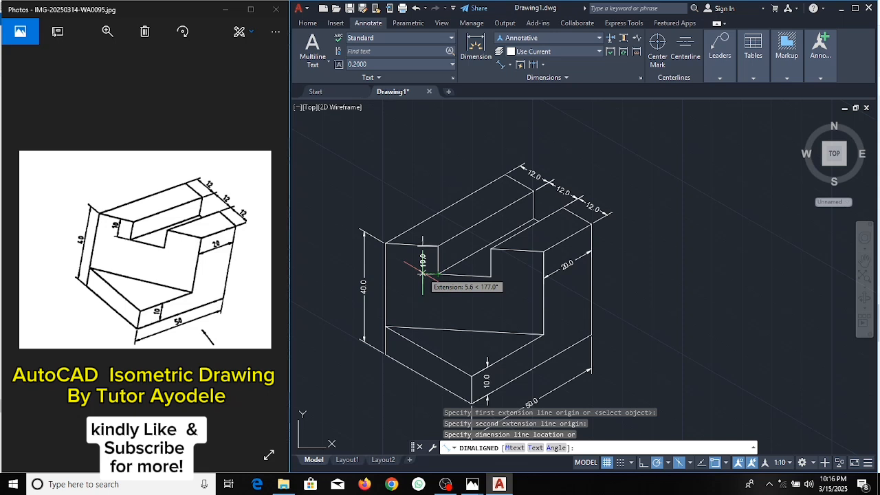
{"action": "left_click", "coordinate": [422, 273]}
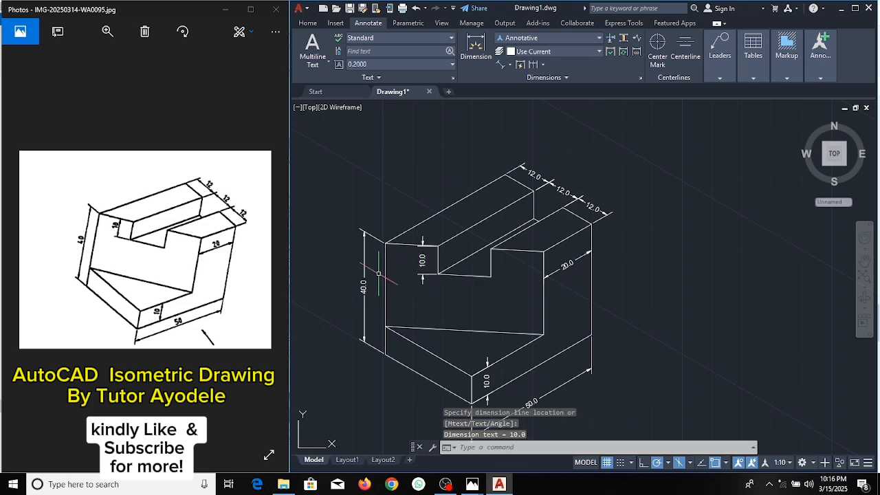